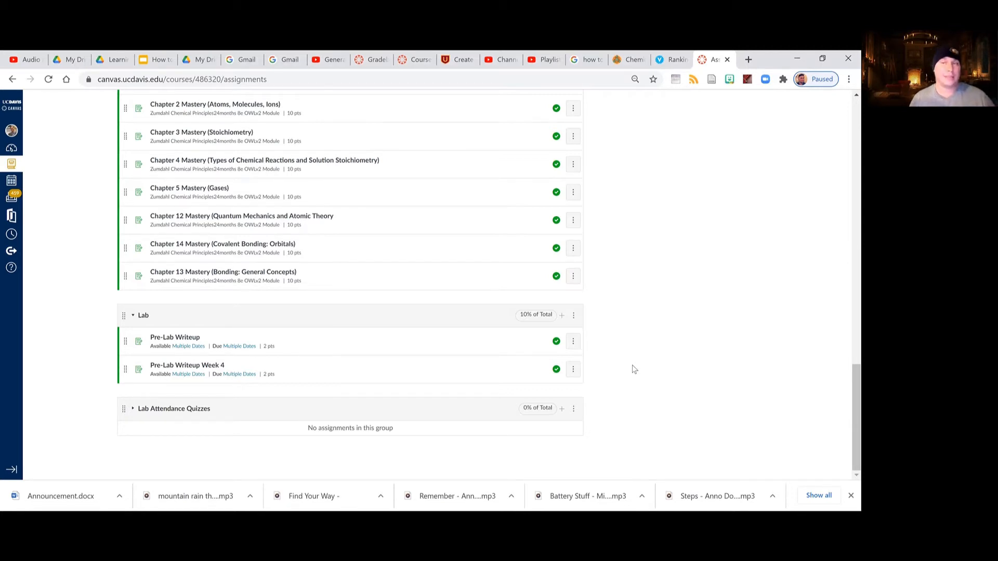
Create a new quiz from the course's Quizzes page.
scroll(652, 287, "up", 4)
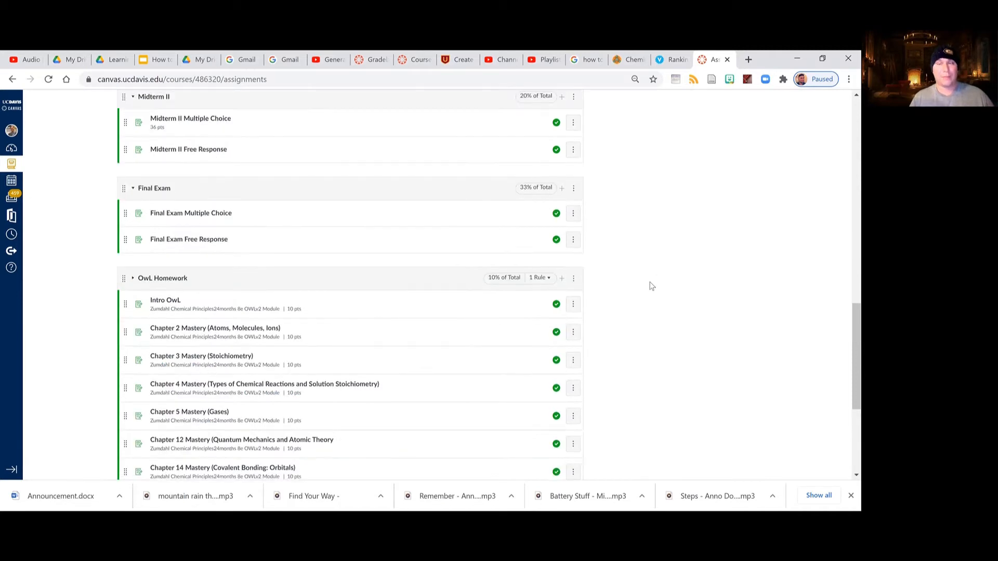
scroll(652, 287, "down", 4)
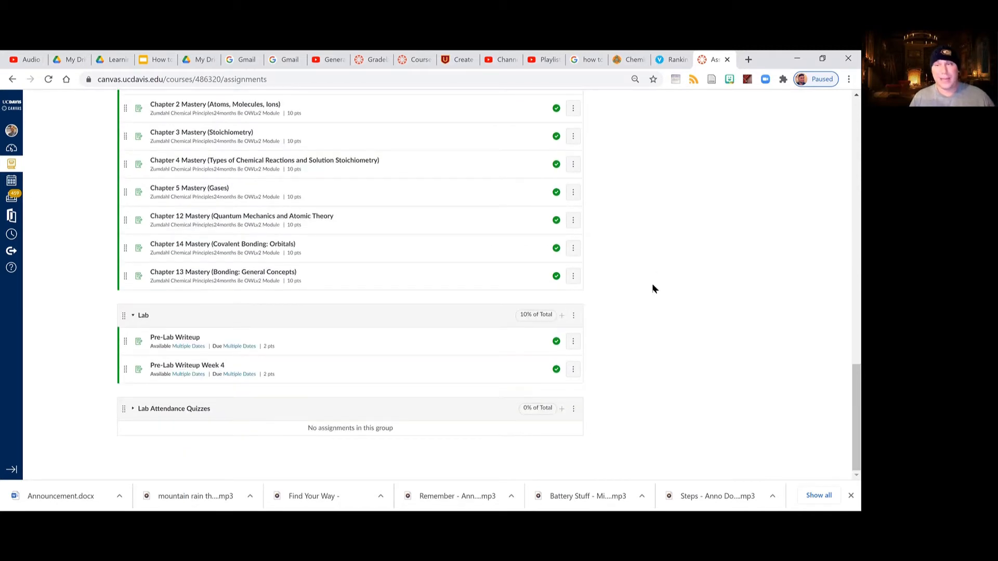
scroll(216, 219, "up", 17)
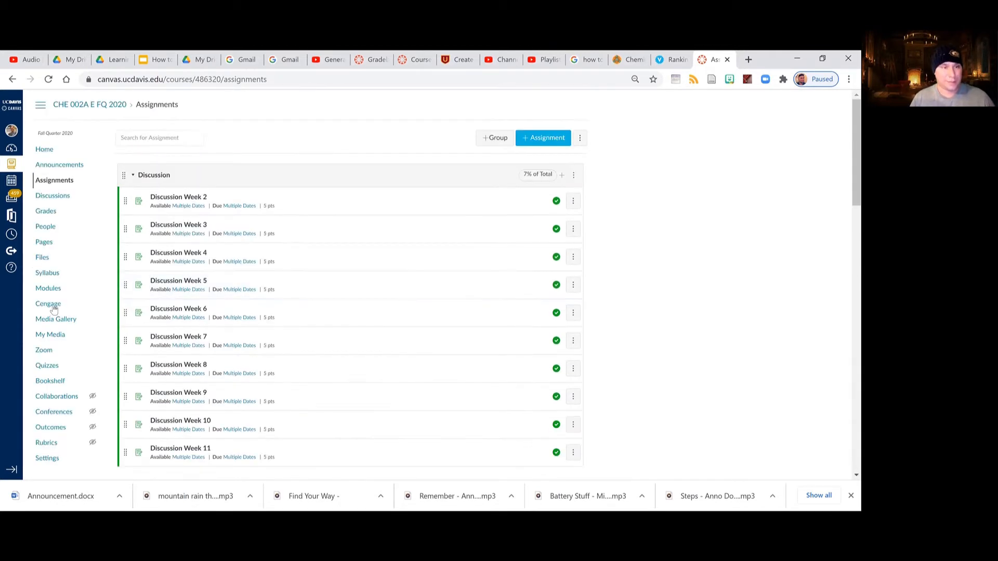
left_click(50, 367)
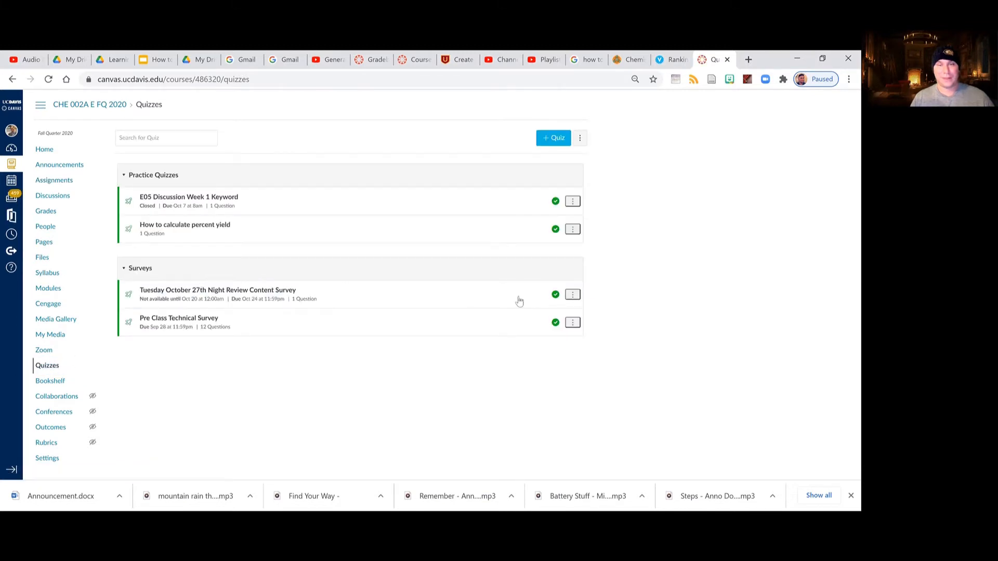
left_click(554, 143)
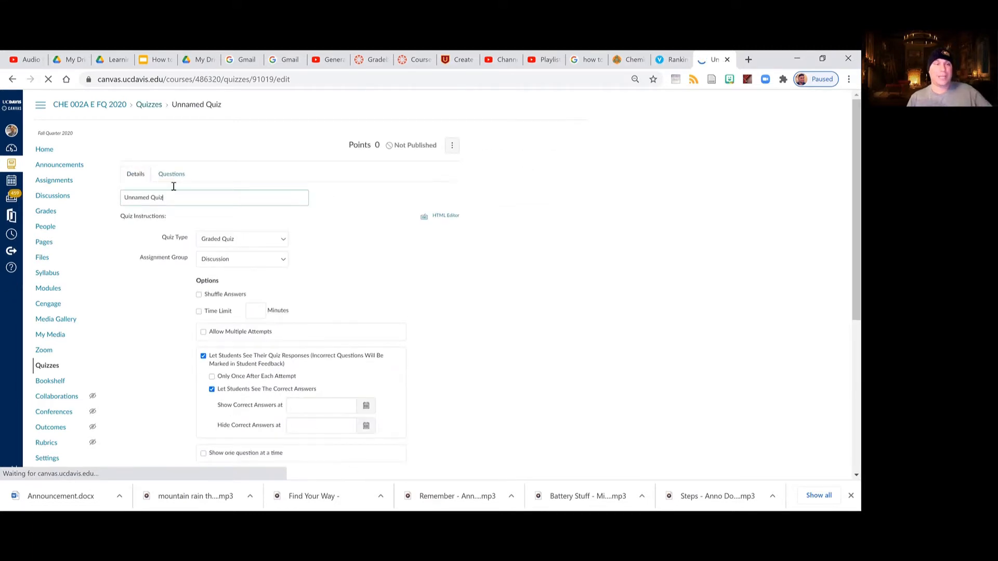
Replace the quiz title with "CHE 2A Section E09 - Intro to Lab Techniques - Attendance Quiz".
key("BackSpace")
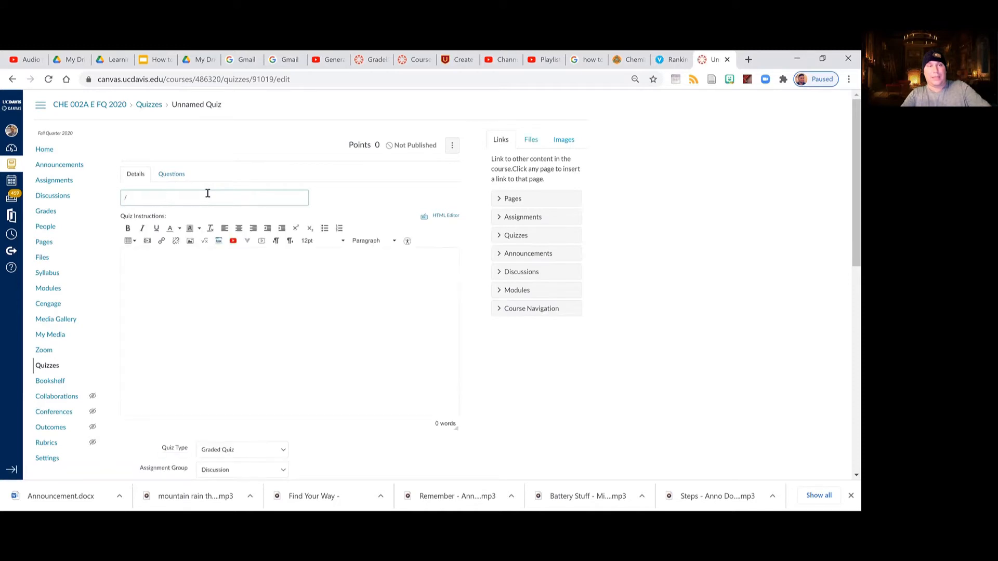
type("CHE 2A Sect")
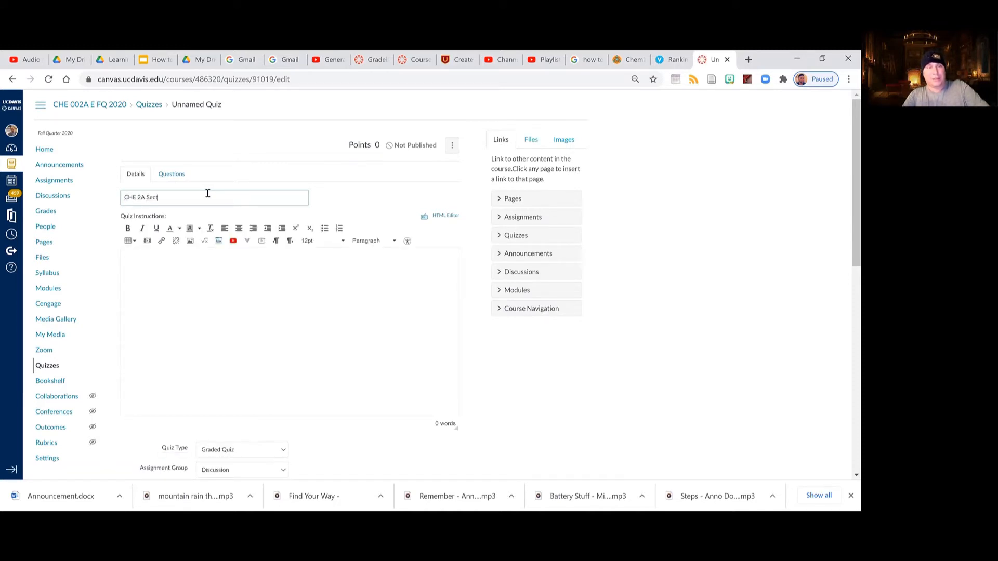
type("ion E09")
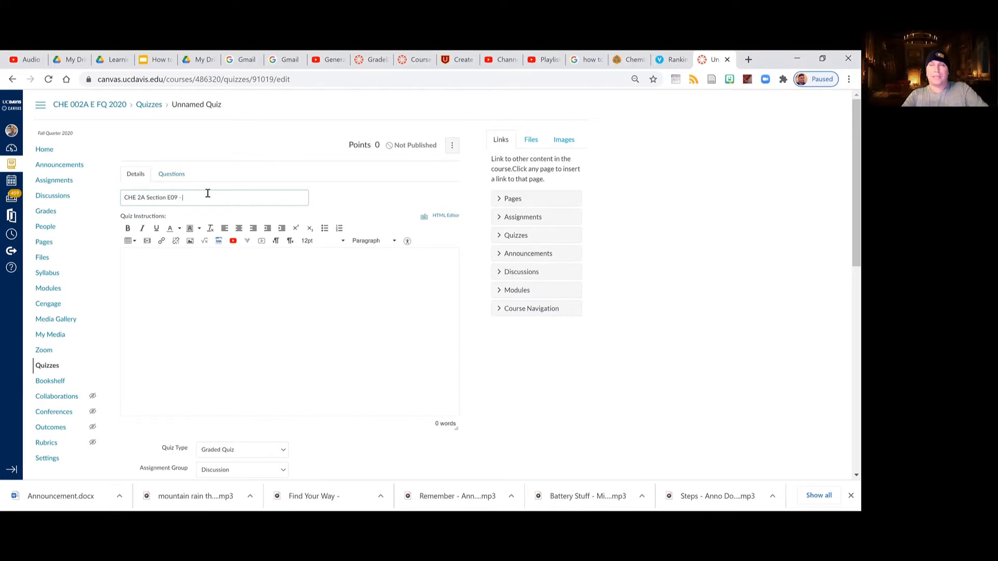
type("- Intro to L")
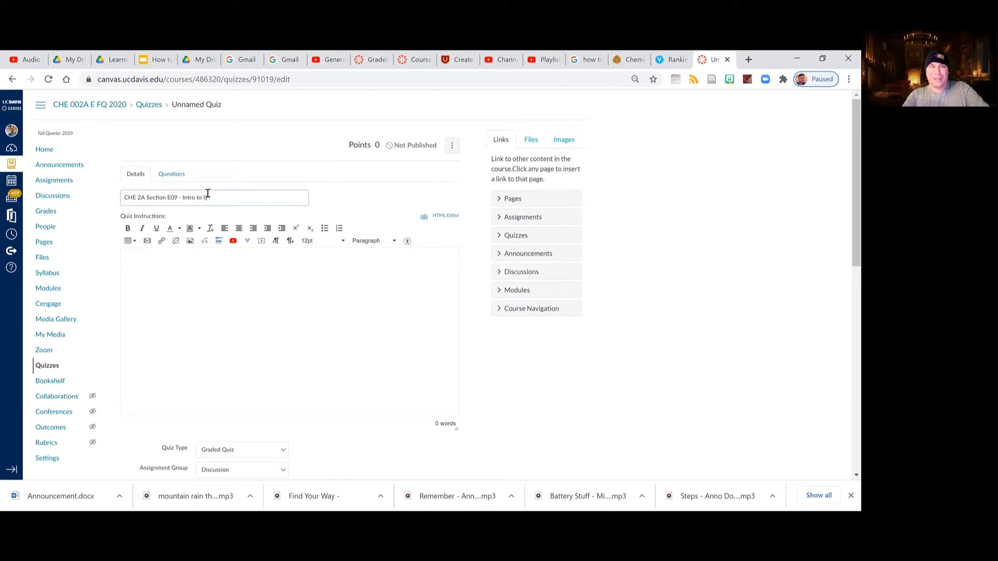
type("ab Technique")
type("s - Attenda")
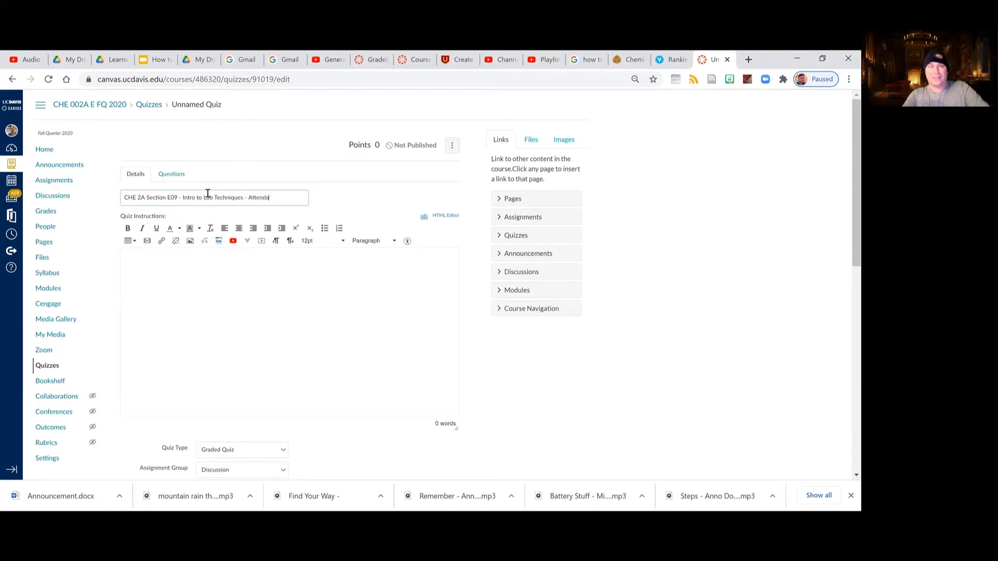
type("nce Quiz")
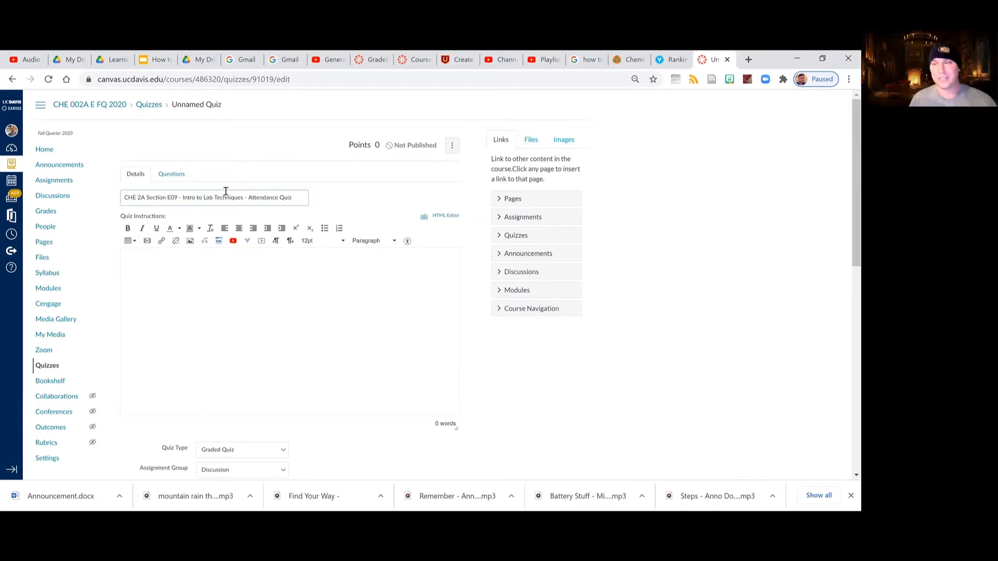
left_click_drag(125, 197, 178, 198)
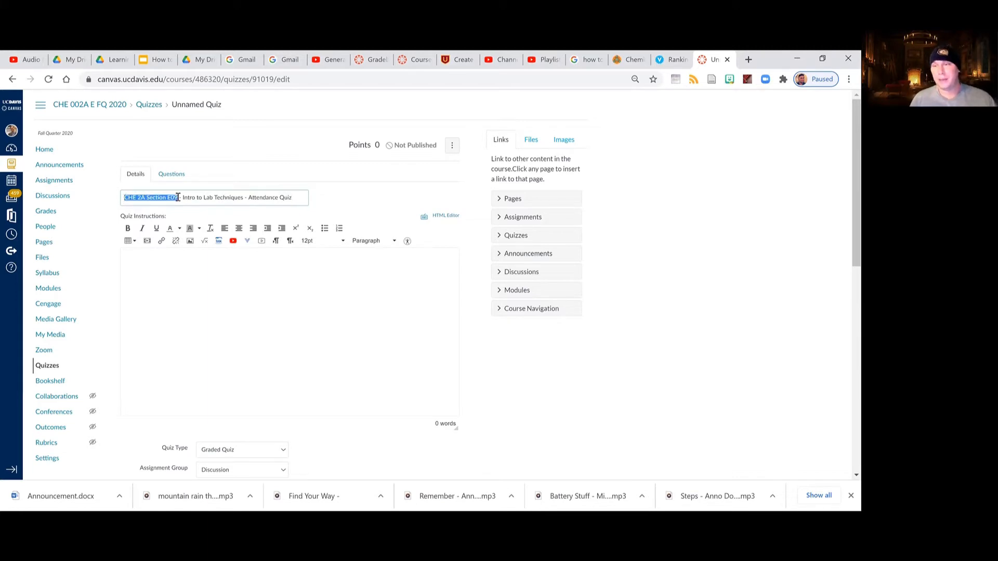
left_click_drag(178, 197, 306, 198)
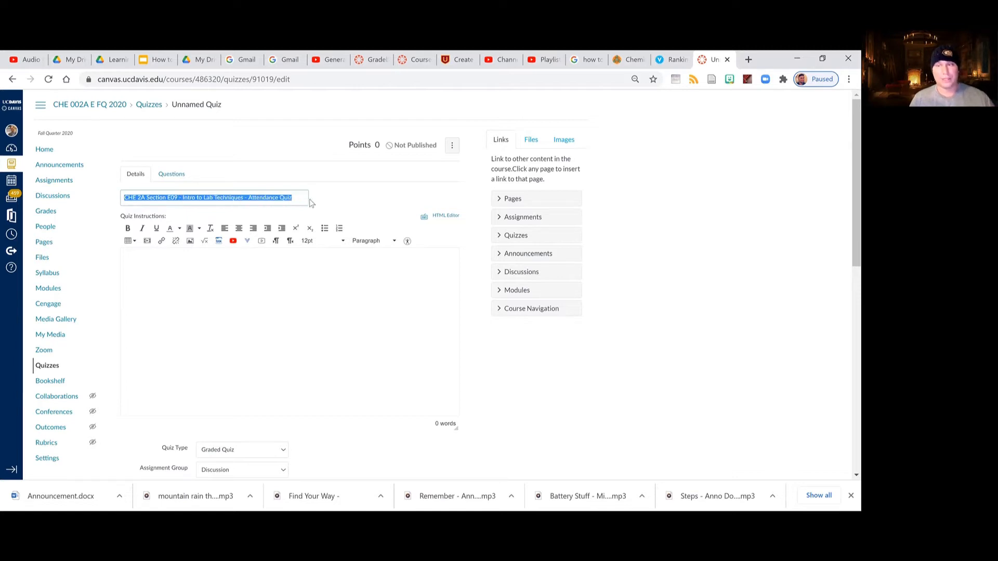
left_click(308, 198)
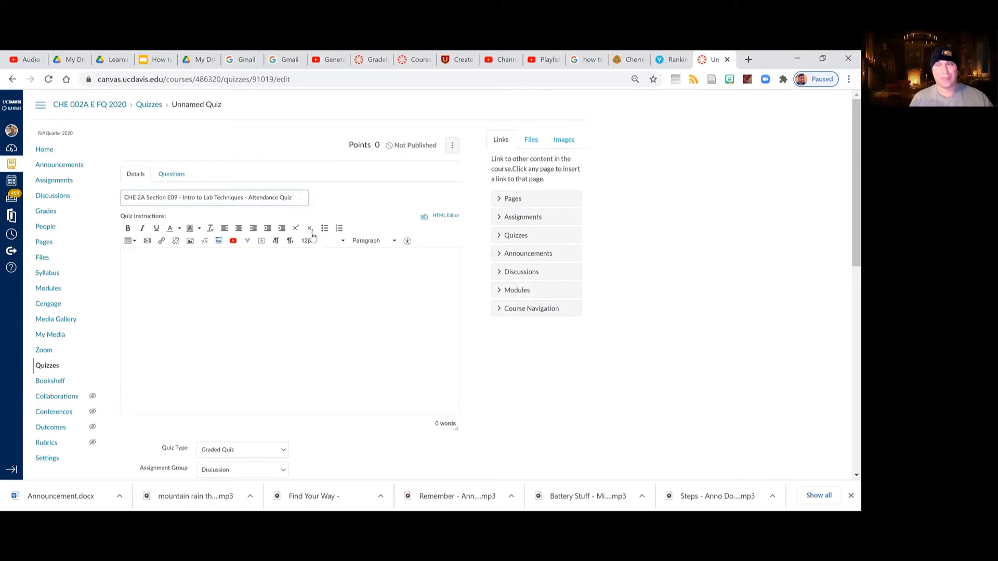
Write the quiz instructions "Please answer the questions to demonstrate attendance to class.".
left_click(229, 281)
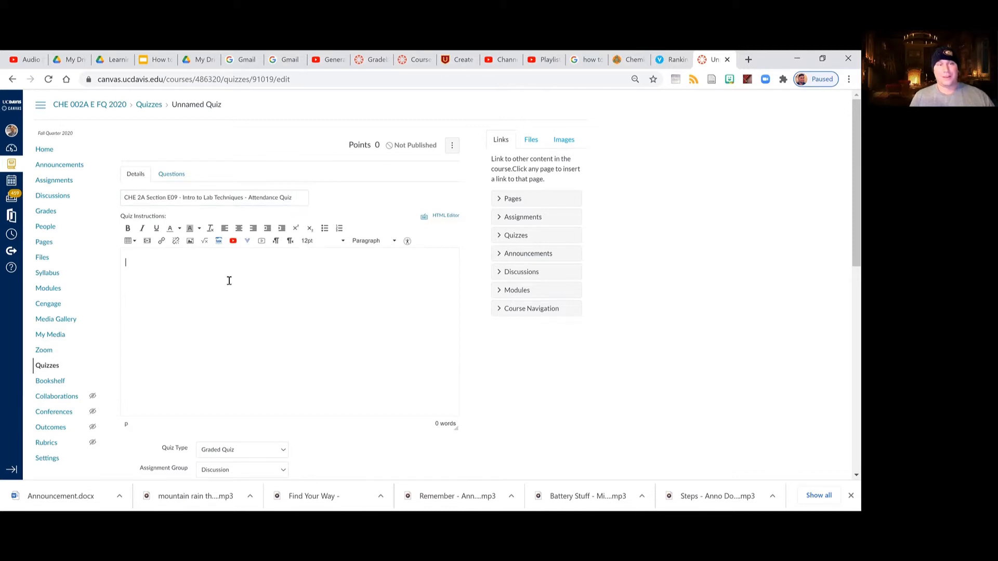
scroll(229, 281, "down", 2)
scroll(230, 221, "up", 1)
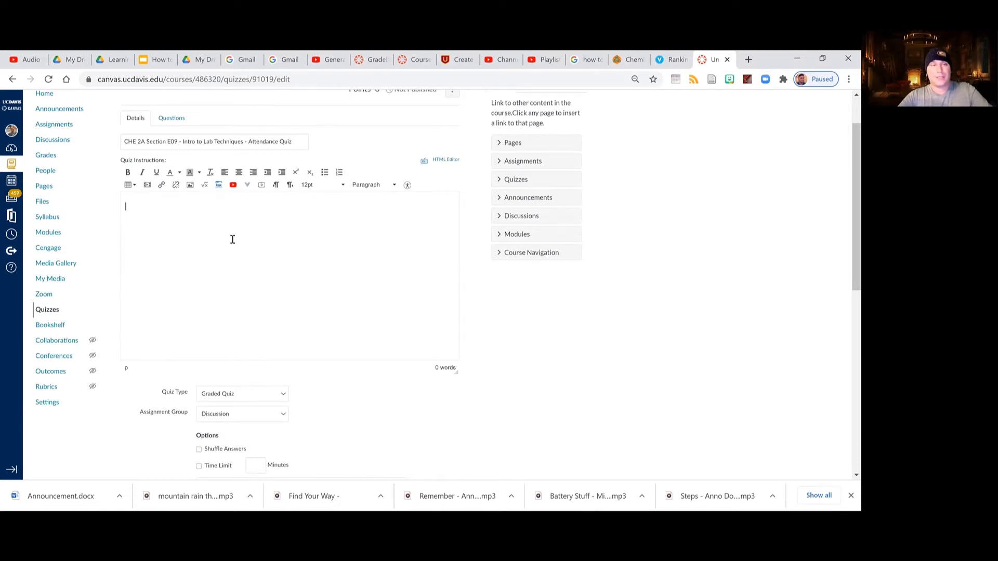
type("Please")
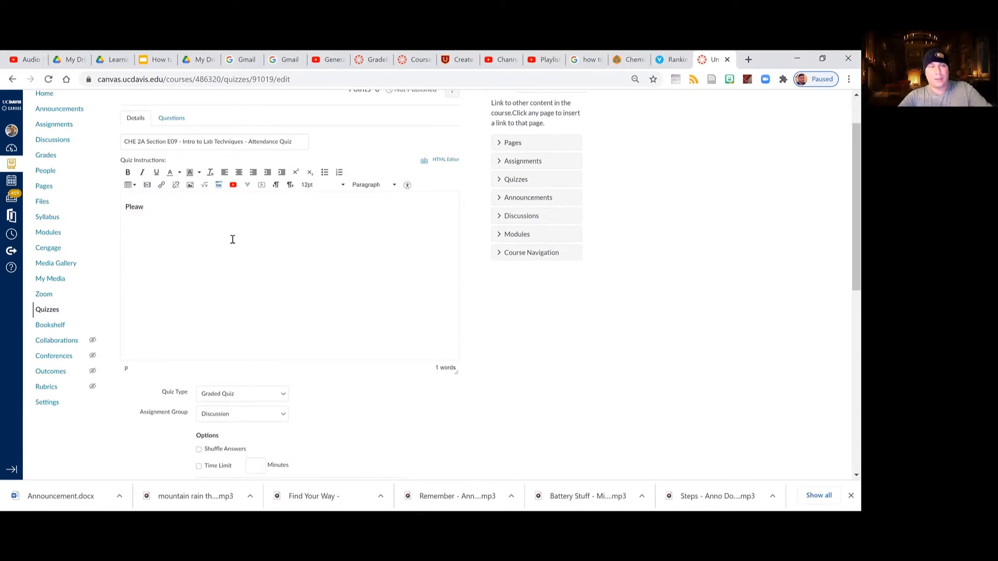
type(" answr the")
key("BackSpace")
key("BackSpace")
key("BackSpace")
key("BackSpace")
key("BackSpace")
key("BackSpace")
type("er the que")
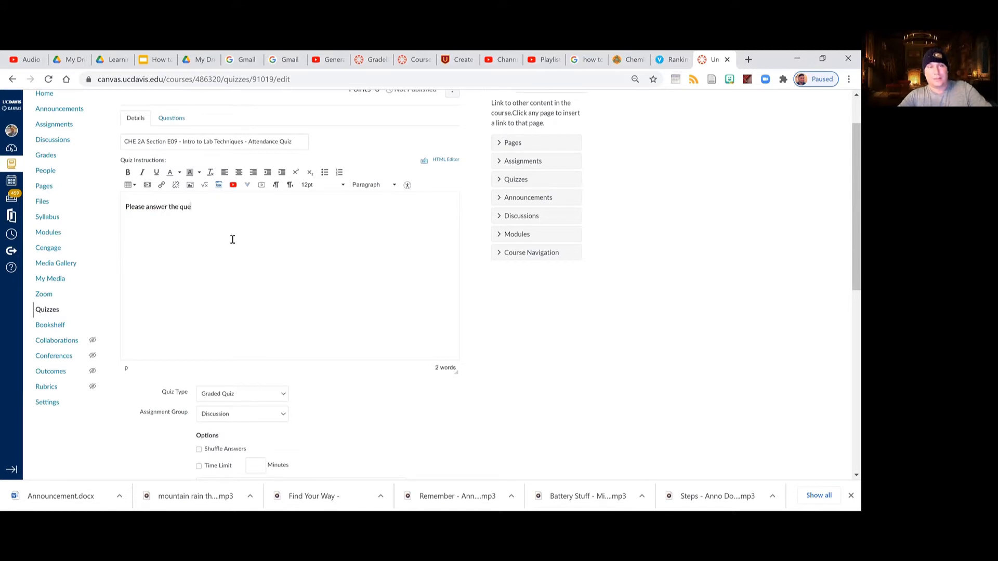
type("stions to demonstrte")
key("BackSpace")
key("BackSpace")
key("BackSpace")
type("ate attendance to class.")
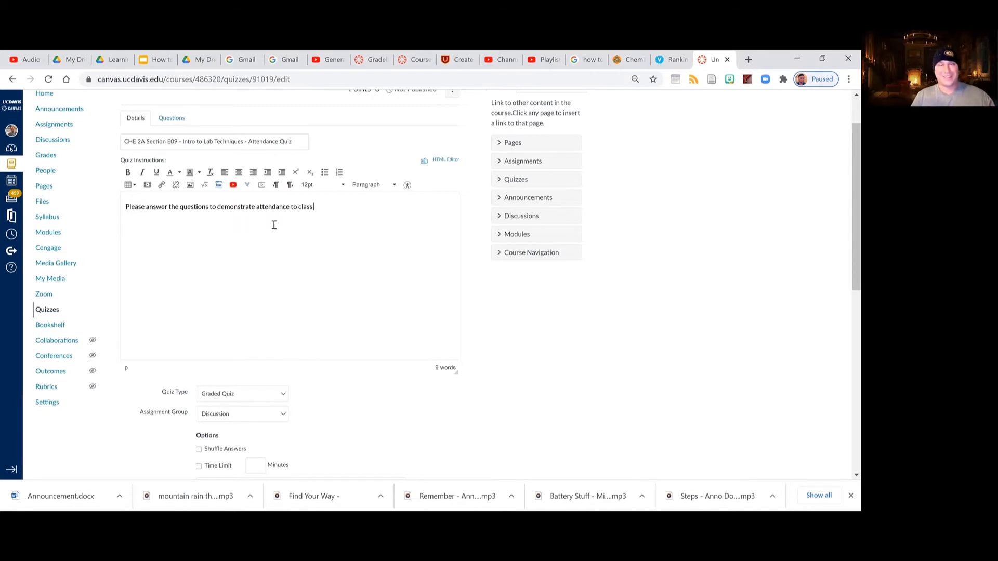
Keep the quiz type as Graded Quiz and set the assignment group to Lab Attendance Quizzes.
scroll(253, 310, "down", 1)
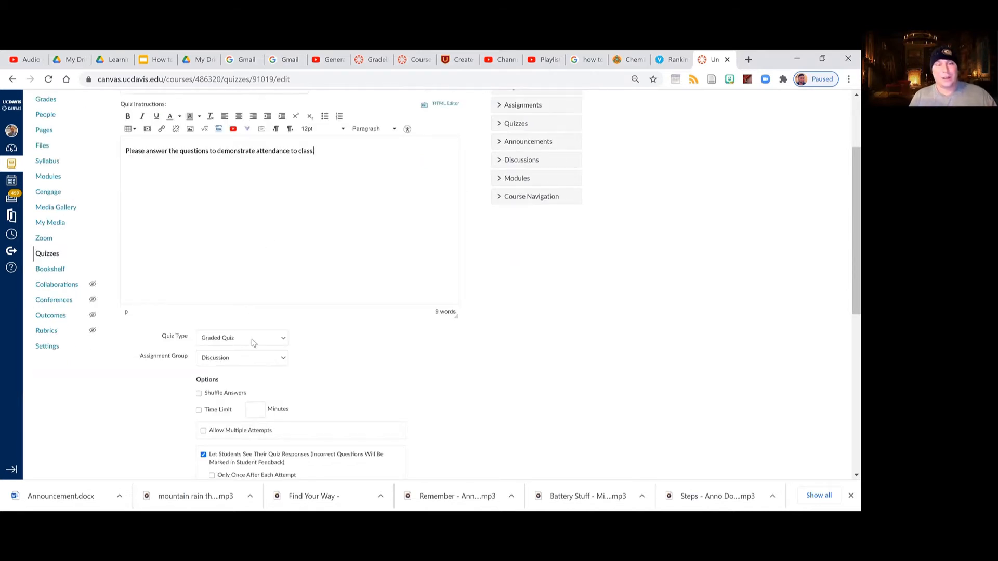
scroll(262, 349, "up", 1)
scroll(256, 316, "down", 1)
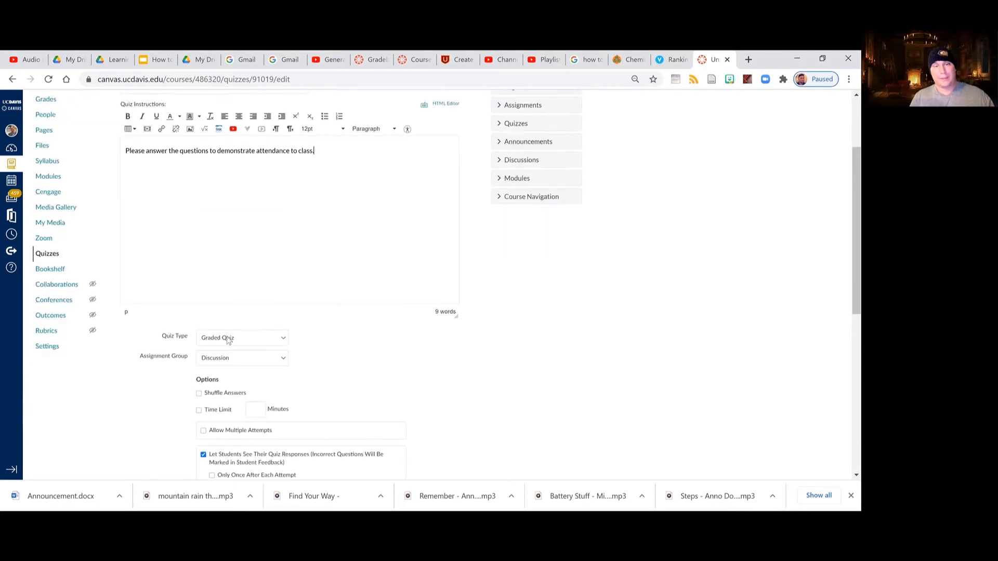
left_click(228, 339)
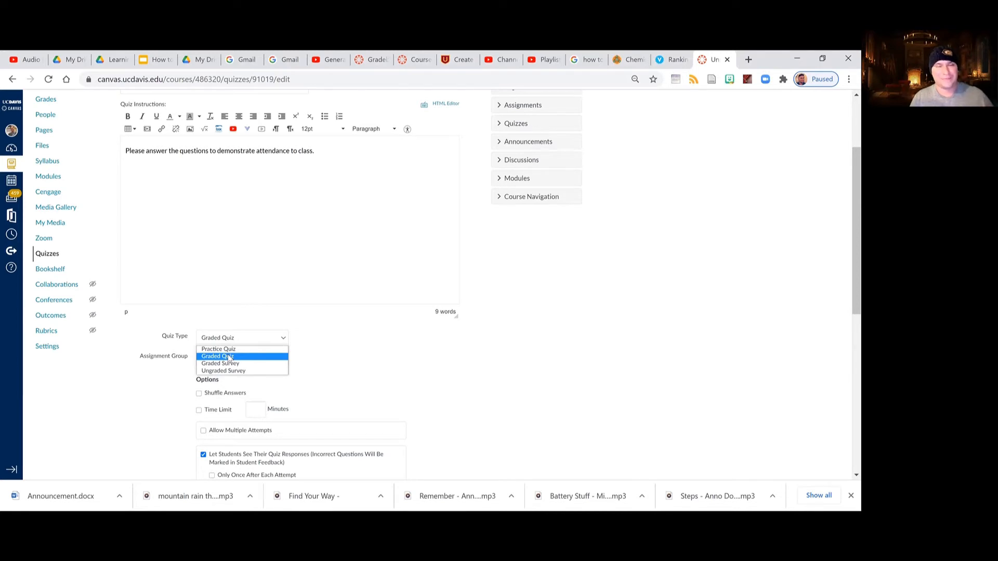
left_click(229, 356)
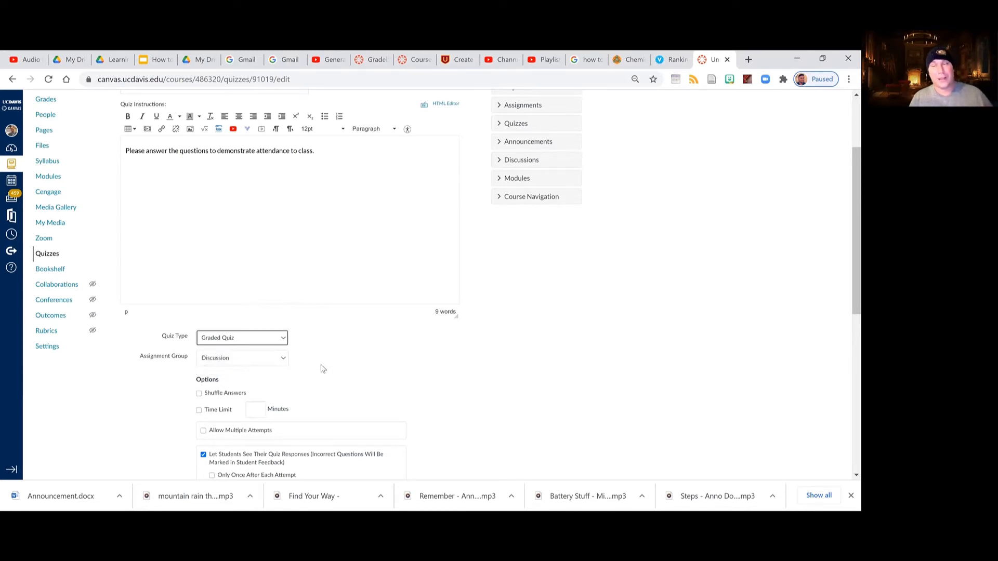
scroll(348, 369, "down", 1)
left_click(254, 305)
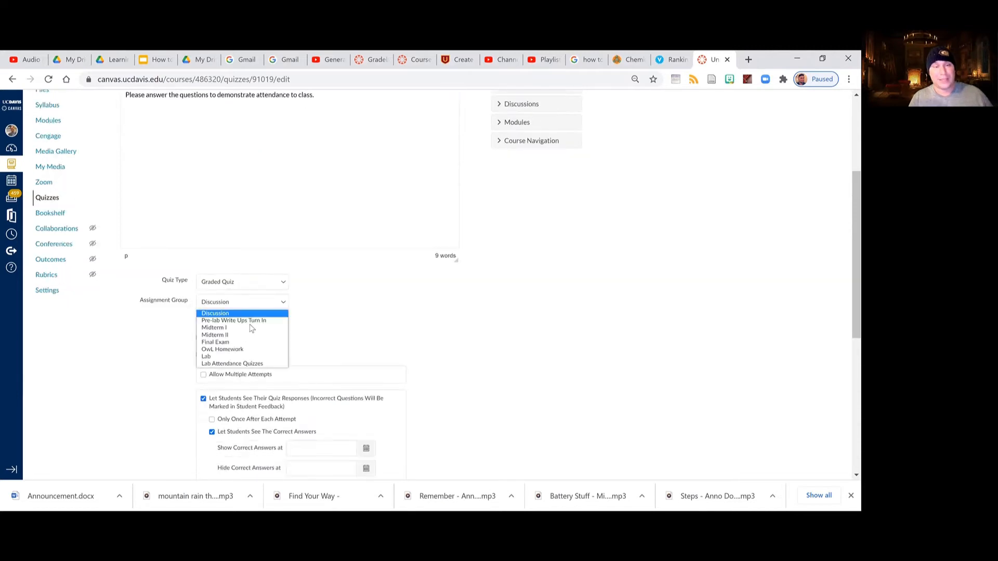
left_click(257, 366)
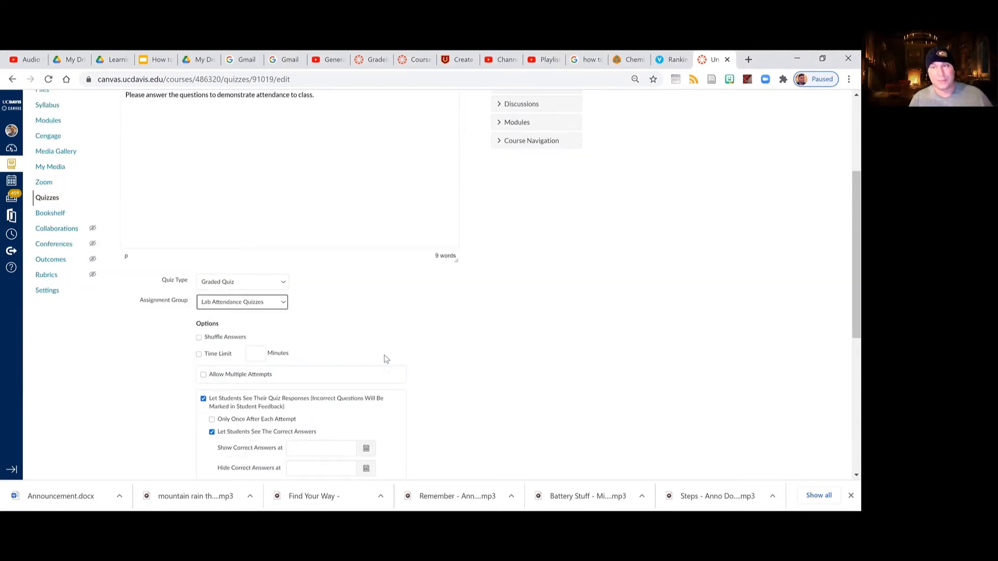
Allow multiple attempts with the Latest score kept, and stop students from seeing their quiz responses.
scroll(385, 358, "down", 2)
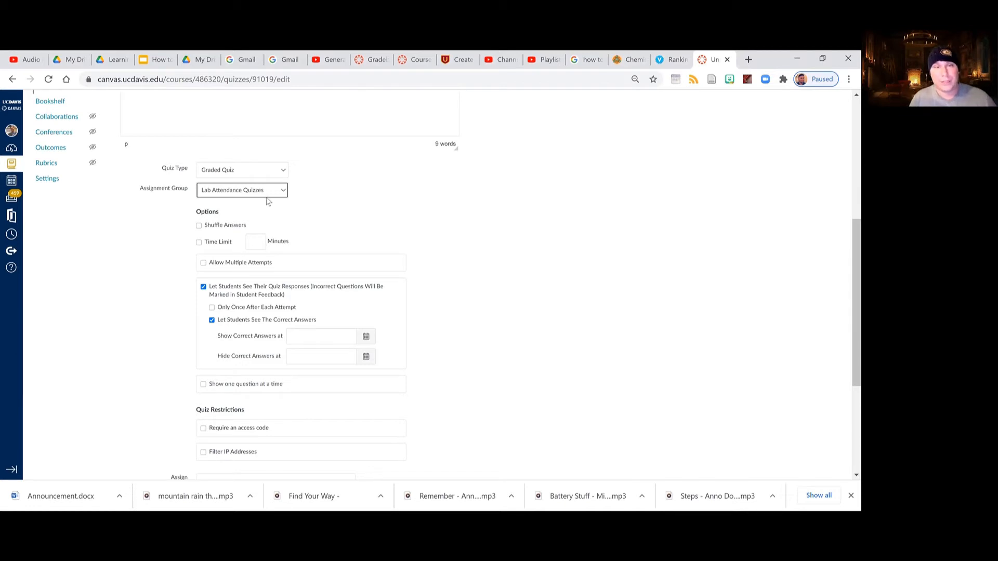
left_click(240, 262)
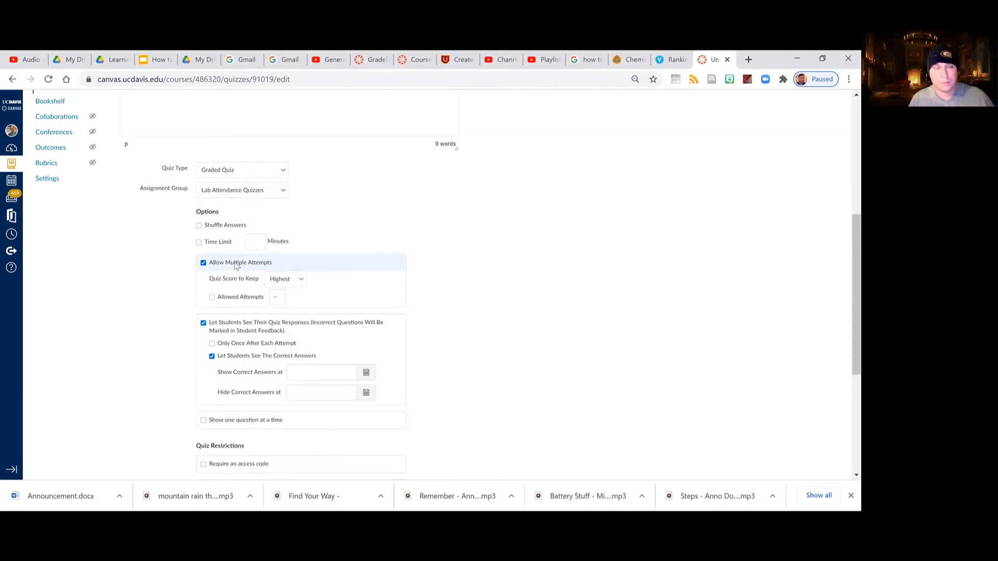
scroll(236, 267, "down", 1)
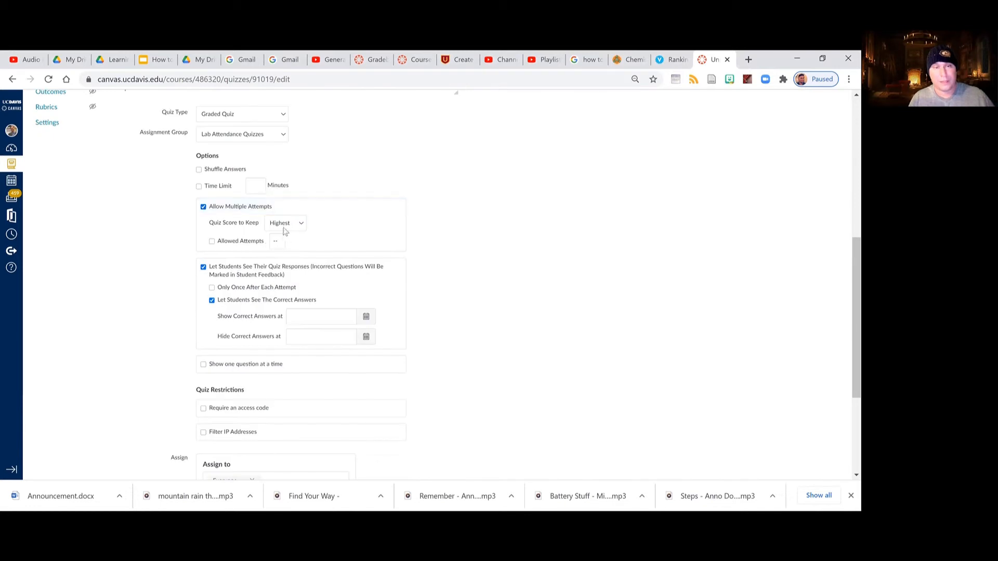
left_click(284, 224)
left_click(277, 241)
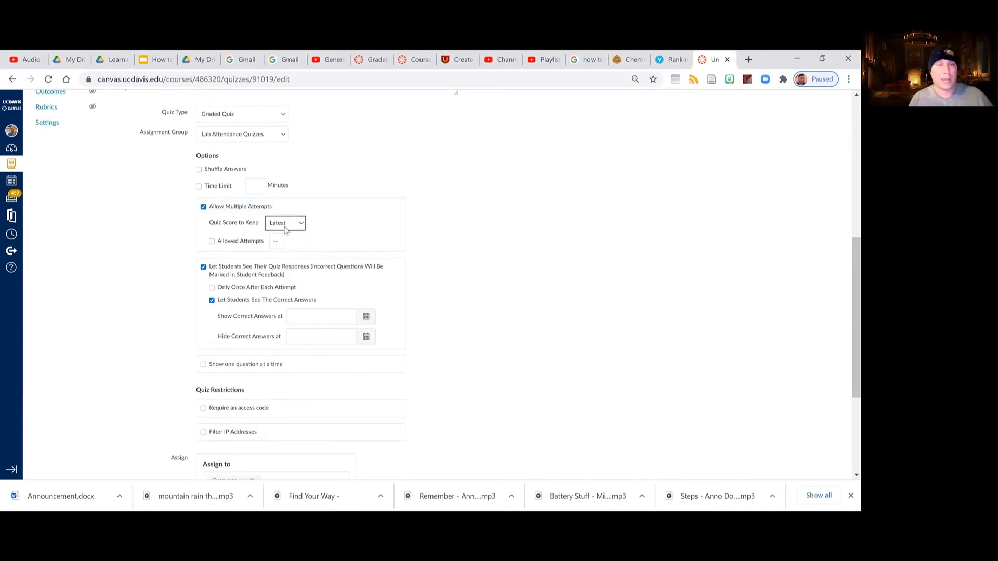
scroll(237, 269, "down", 1)
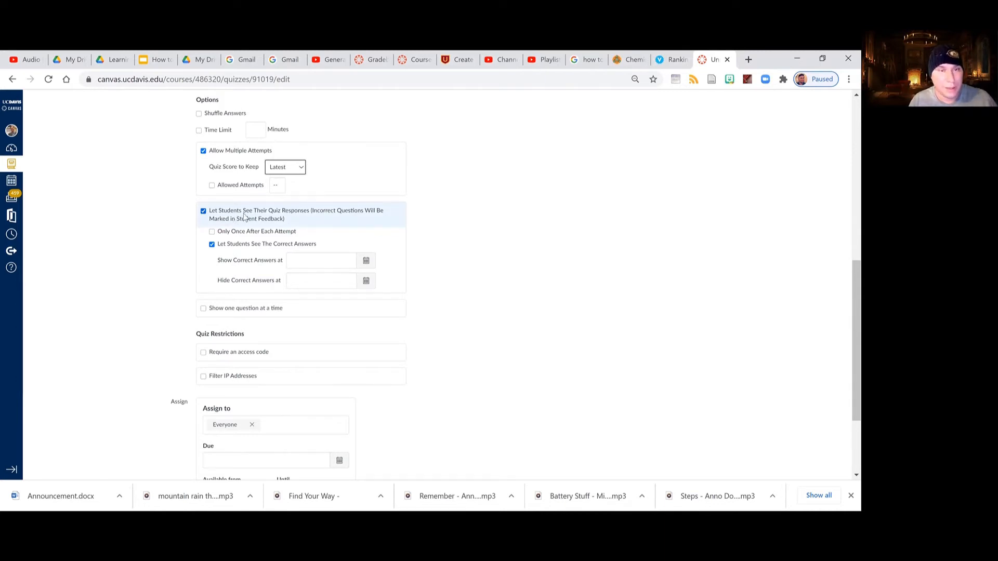
left_click(203, 211)
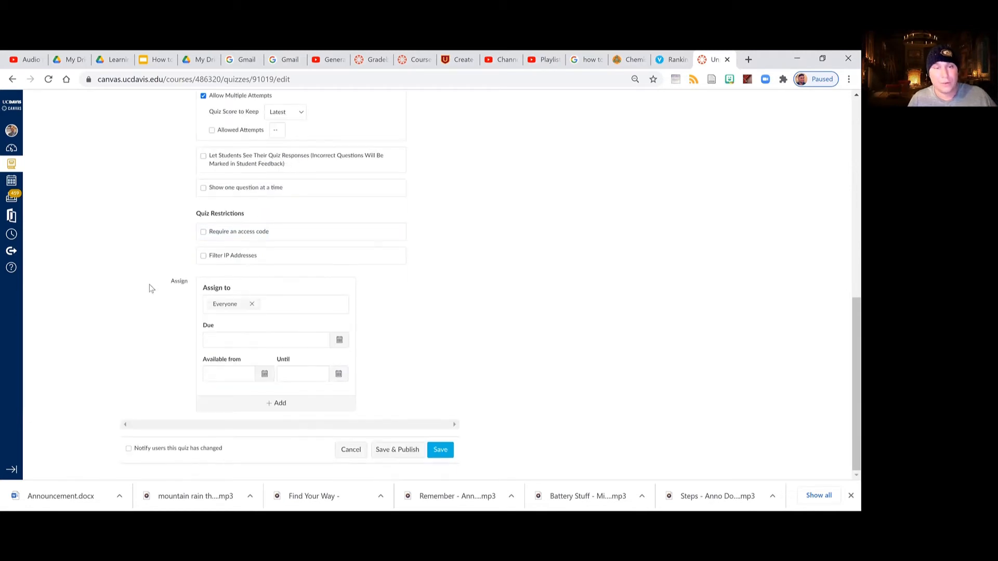
Assign the quiz to section CHE 002A E09 FQ 2020 instead of Everyone.
left_click(252, 304)
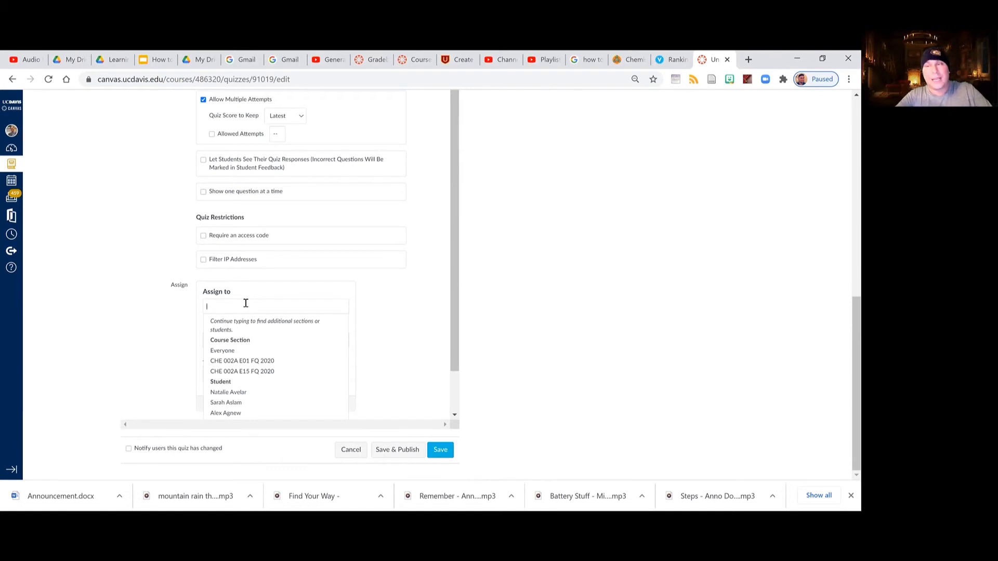
type("e09")
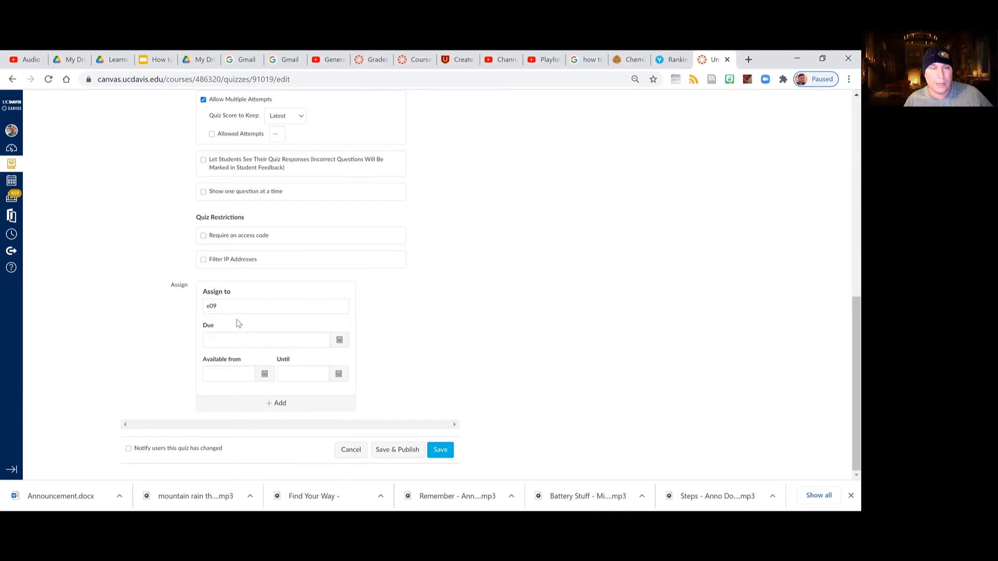
left_click(233, 334)
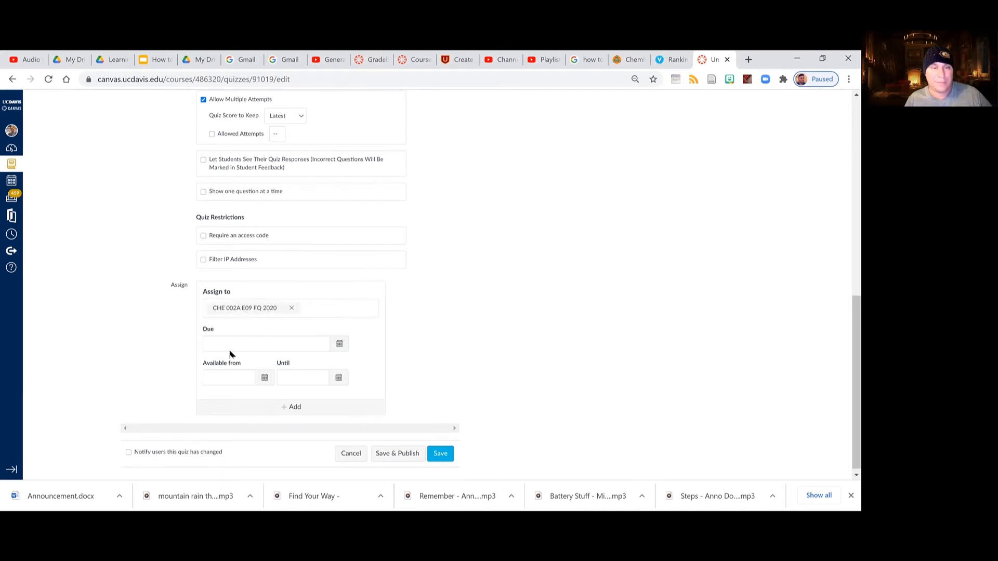
left_click(470, 300)
Set the quiz due date for section E09 to Oct 20 at 12:10pm.
left_click(313, 349)
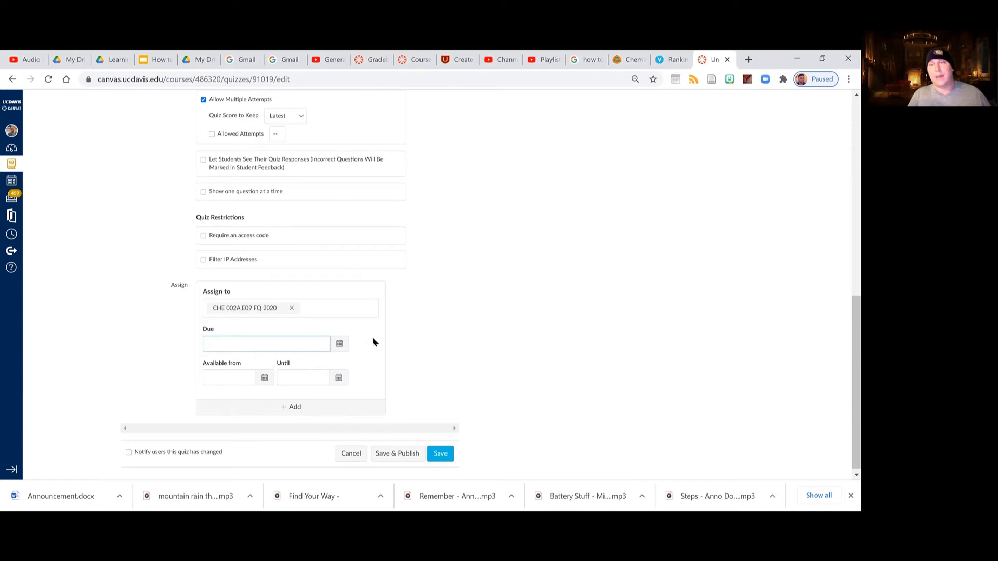
left_click(339, 345)
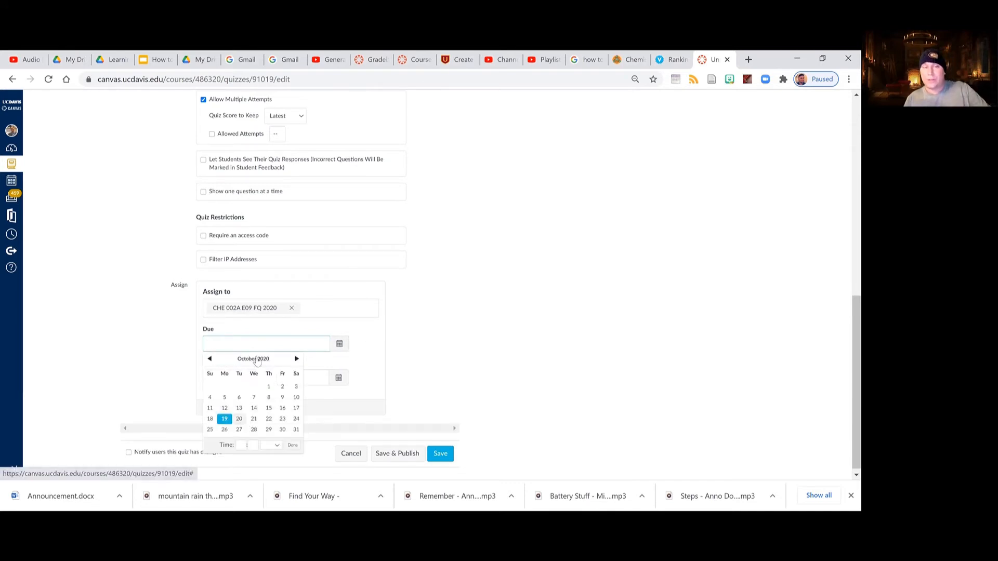
left_click(238, 419)
double_click(228, 346)
type("12:10 pm")
left_click(466, 329)
Set the quiz's Until date to Oct 20 at 12:10pm.
left_click(301, 385)
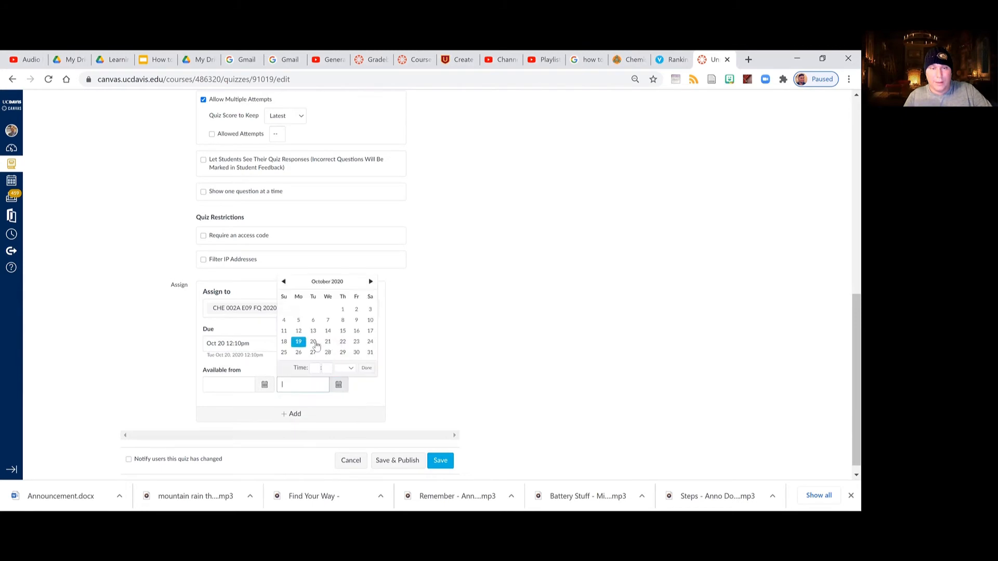
left_click(313, 342)
left_click_drag(303, 385, 317, 403)
type("2:10 pm")
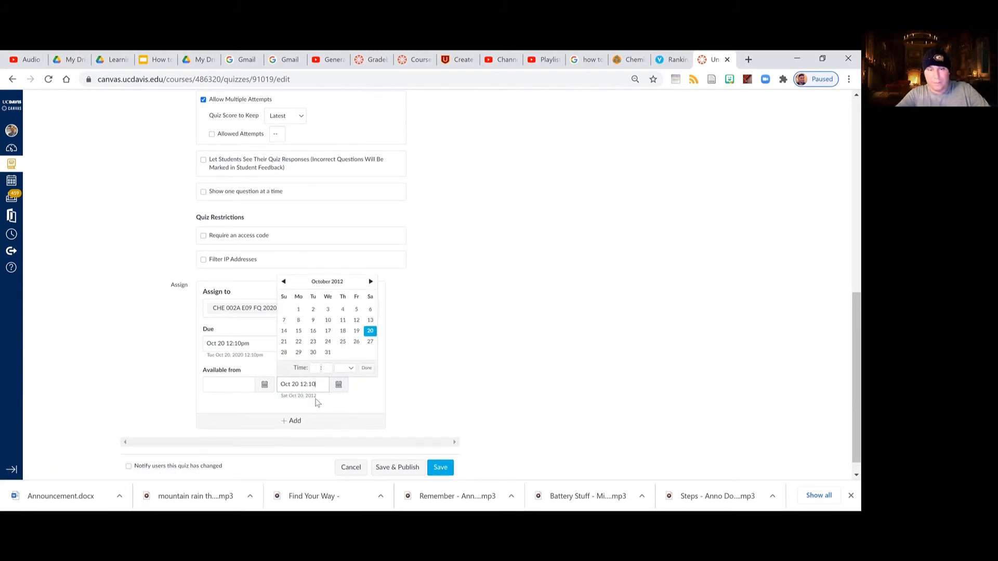
left_click(498, 327)
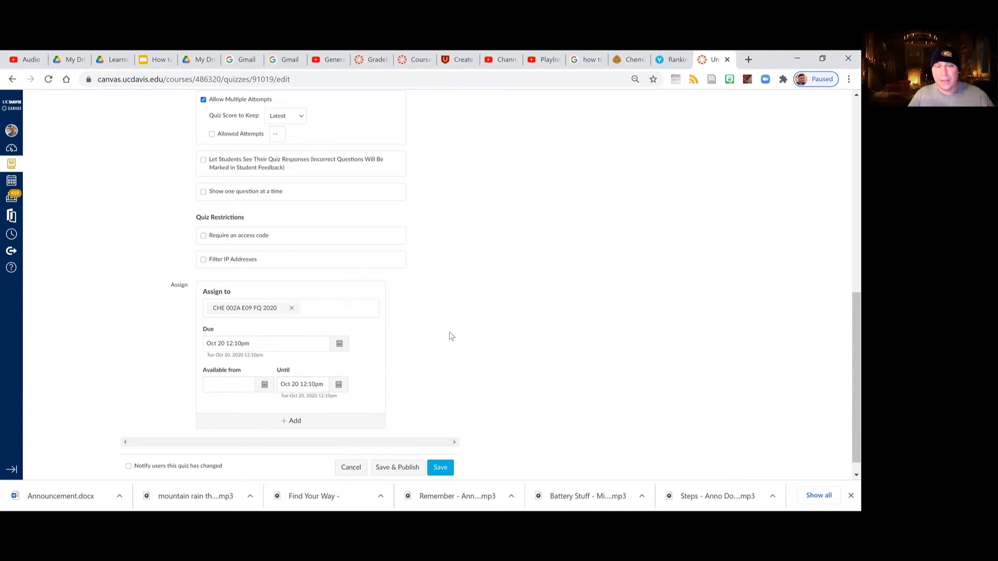
Clear the Until date, leaving only the due date for the section.
scroll(458, 333, "up", 8)
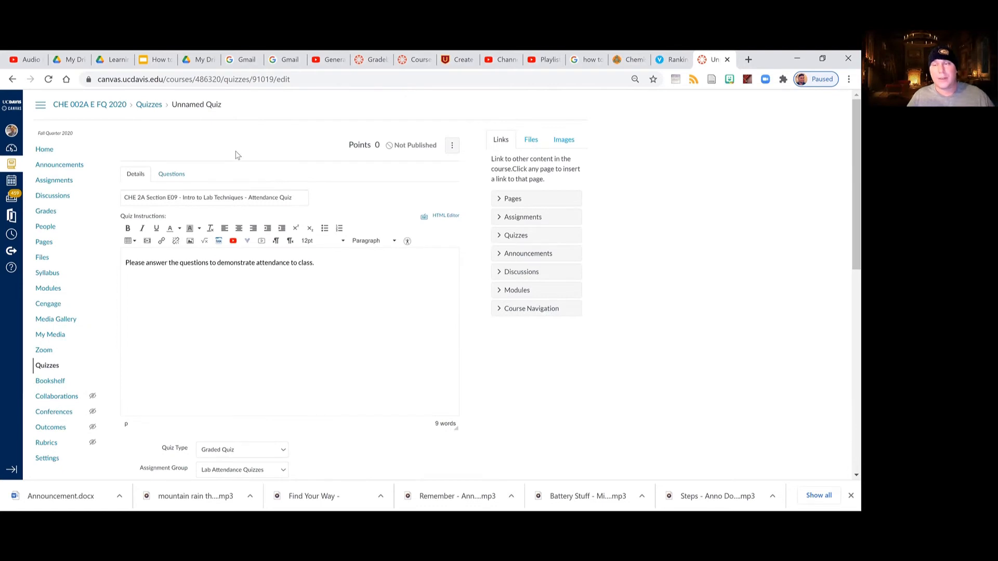
scroll(279, 452, "down", 10)
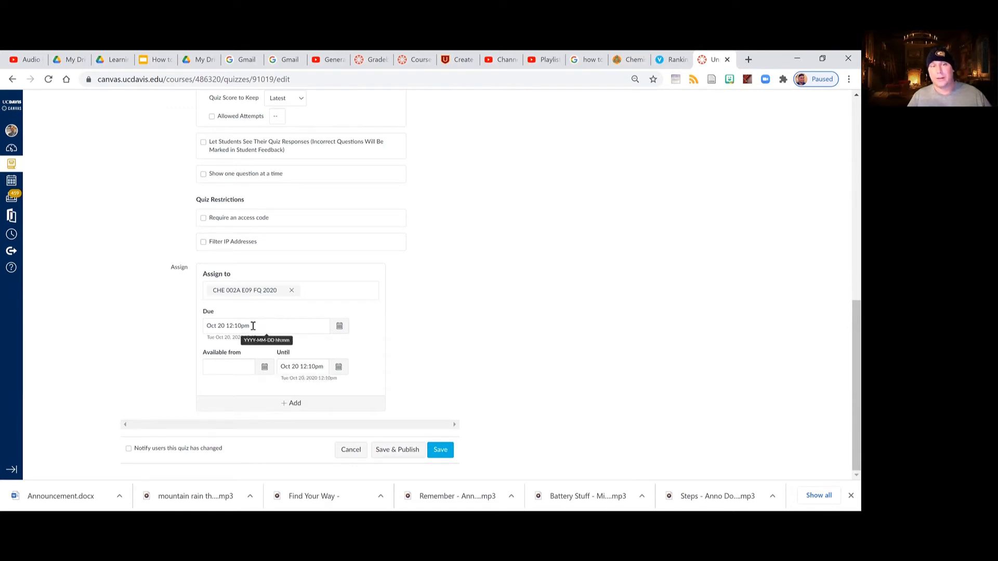
left_click_drag(323, 367, 278, 362)
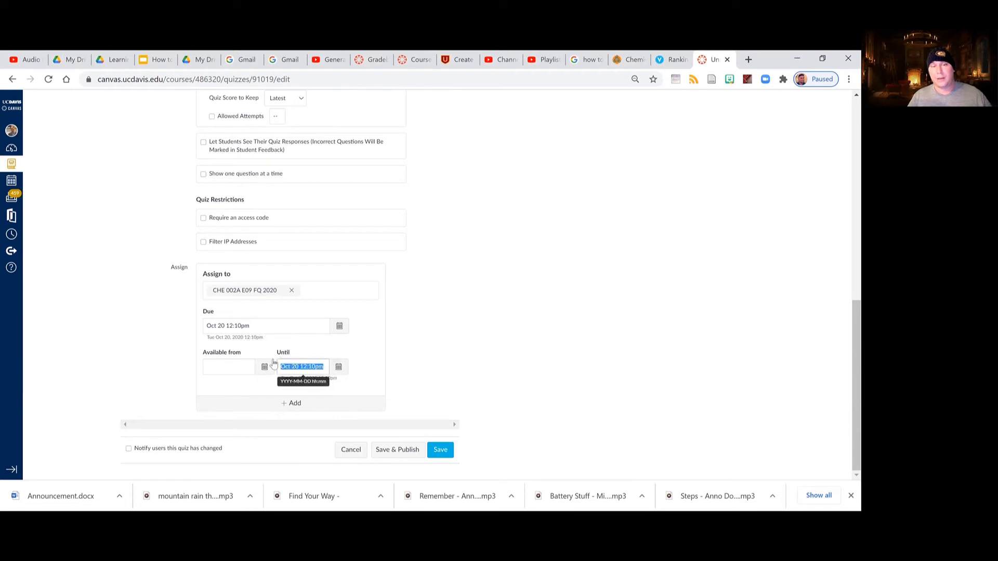
key("BackSpace")
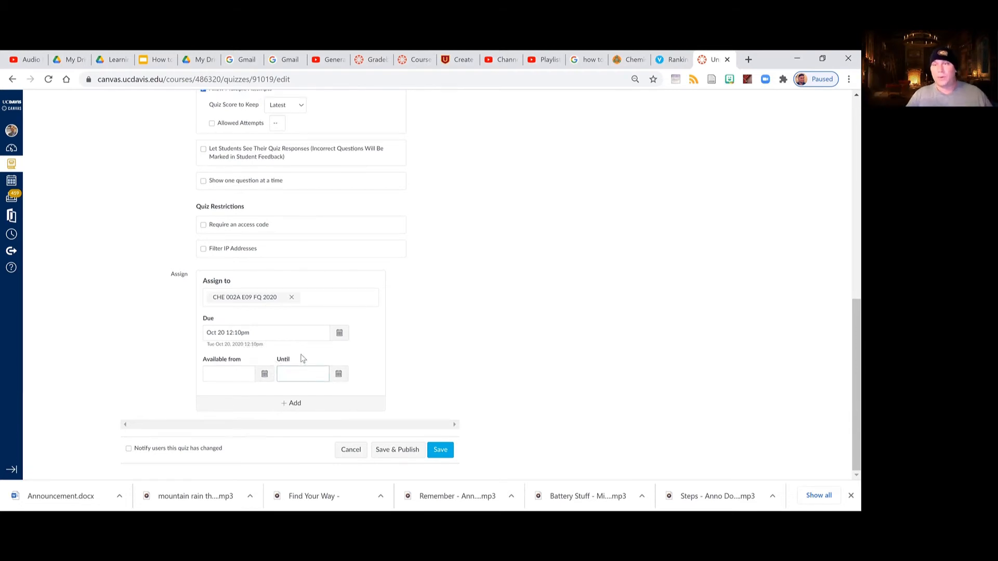
Add a new question to the quiz and title it "Keyword #1".
scroll(420, 311, "up", 9)
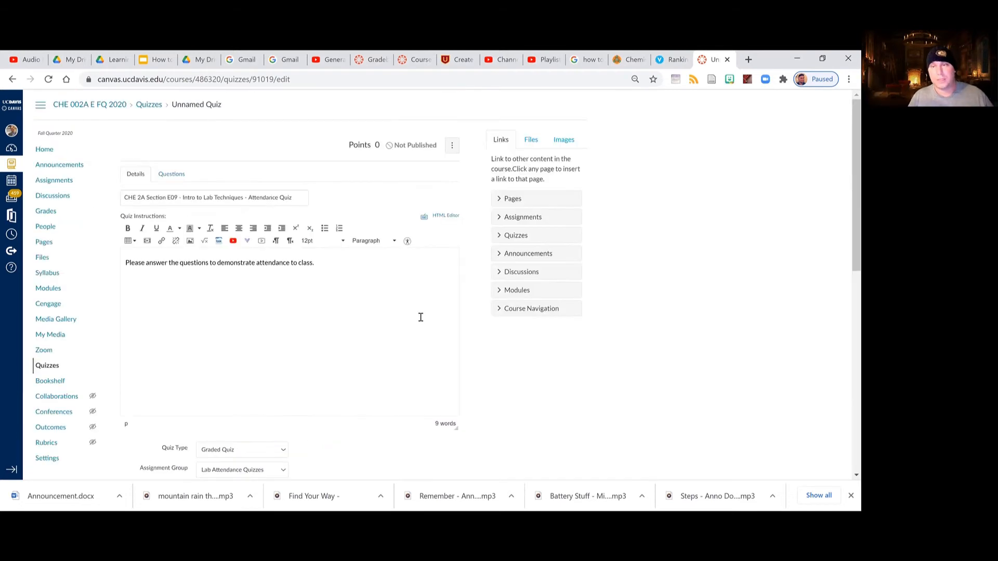
scroll(421, 322, "down", 4)
scroll(422, 323, "down", 5)
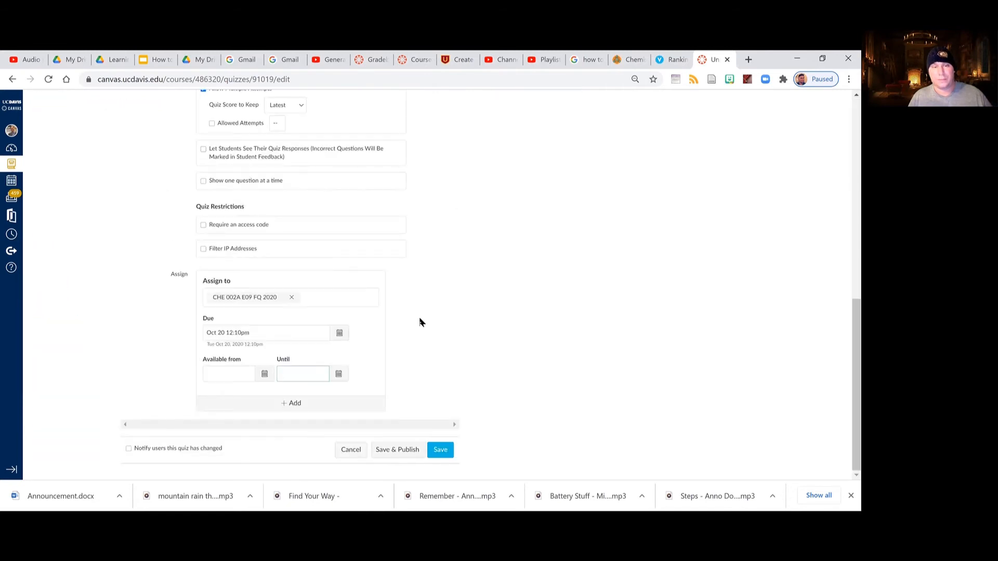
scroll(420, 320, "up", 10)
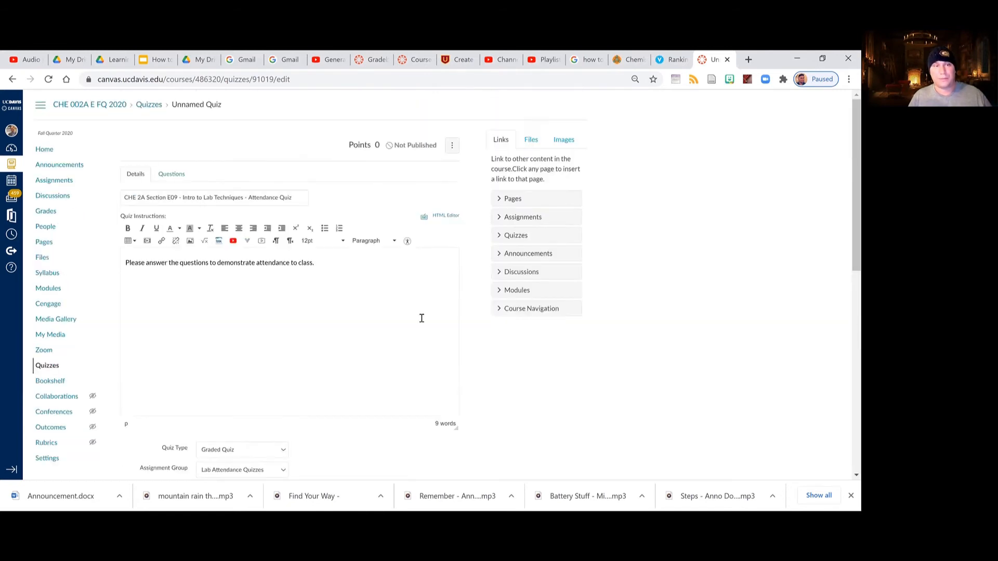
left_click(169, 172)
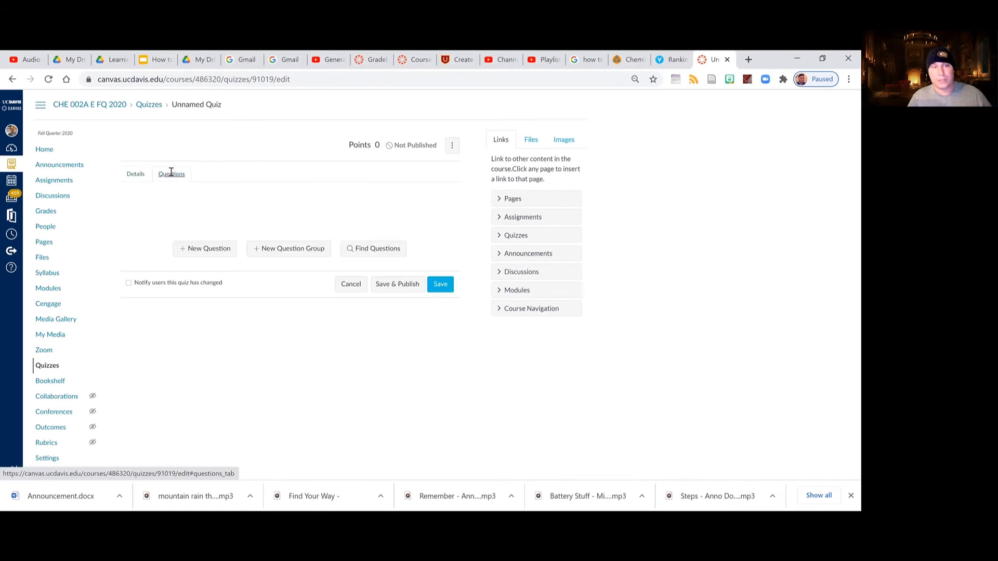
left_click(207, 249)
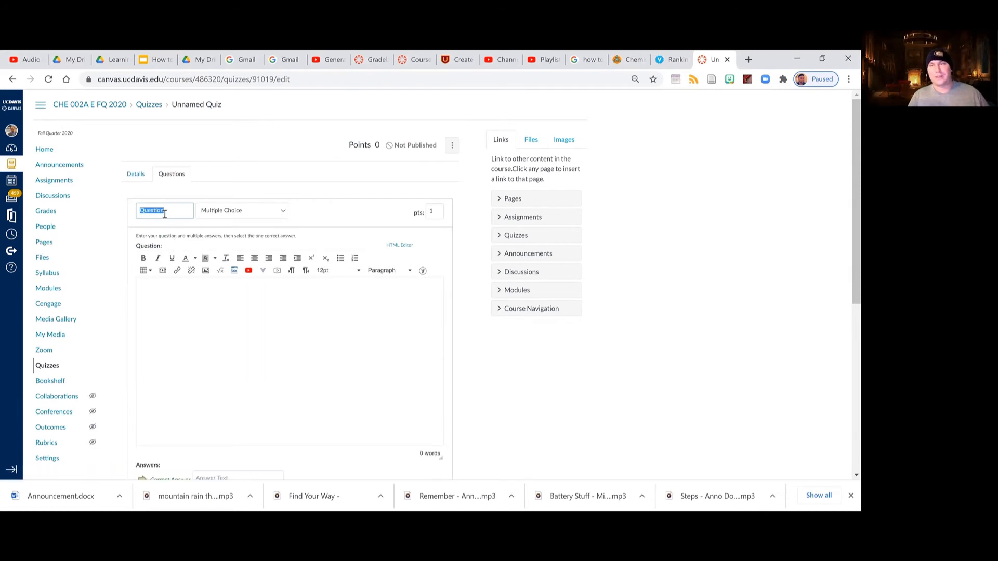
type("KE")
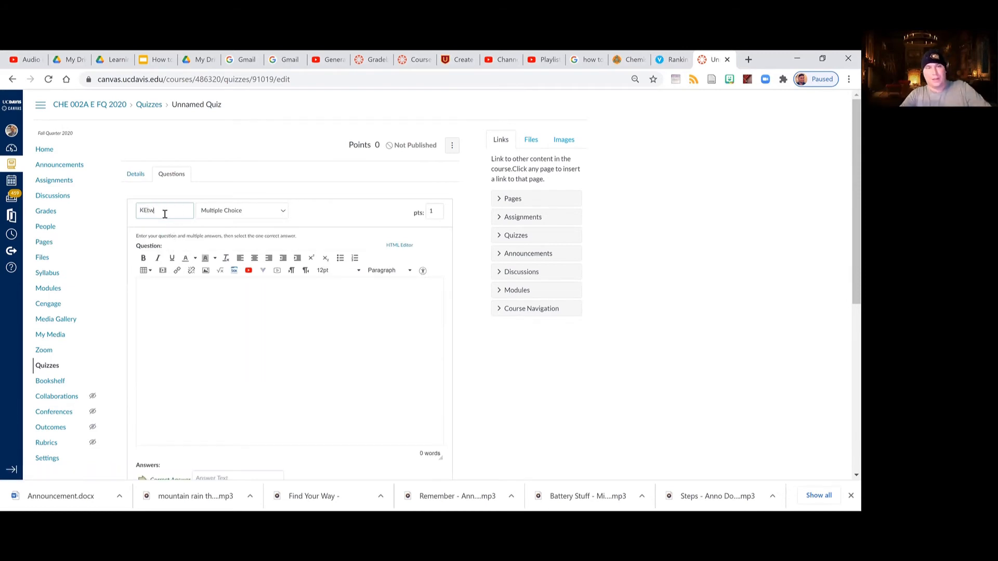
type("yword #1")
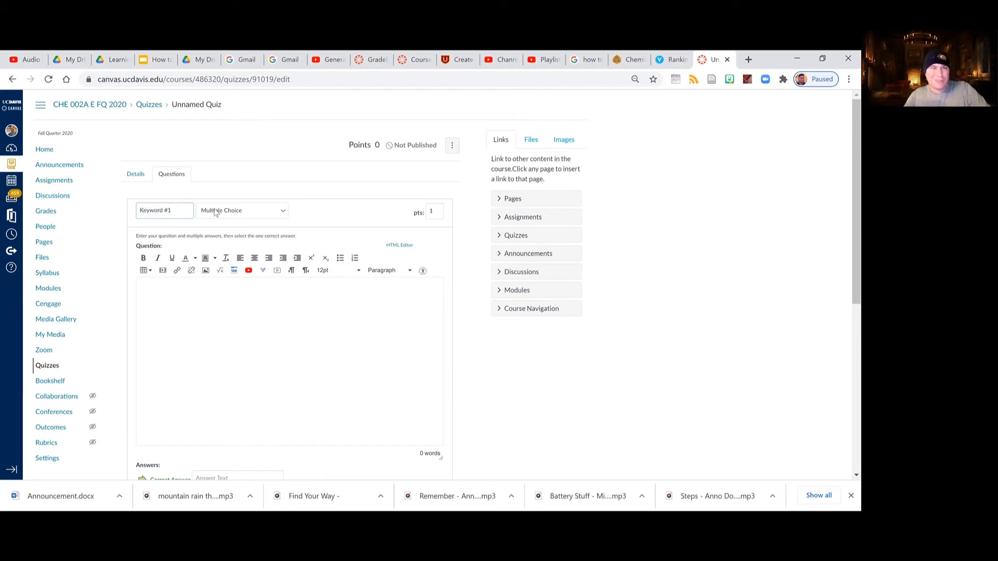
Make the Keyword #1 question Fill In the Blank and write its text "What is the first keyword?".
left_click(214, 209)
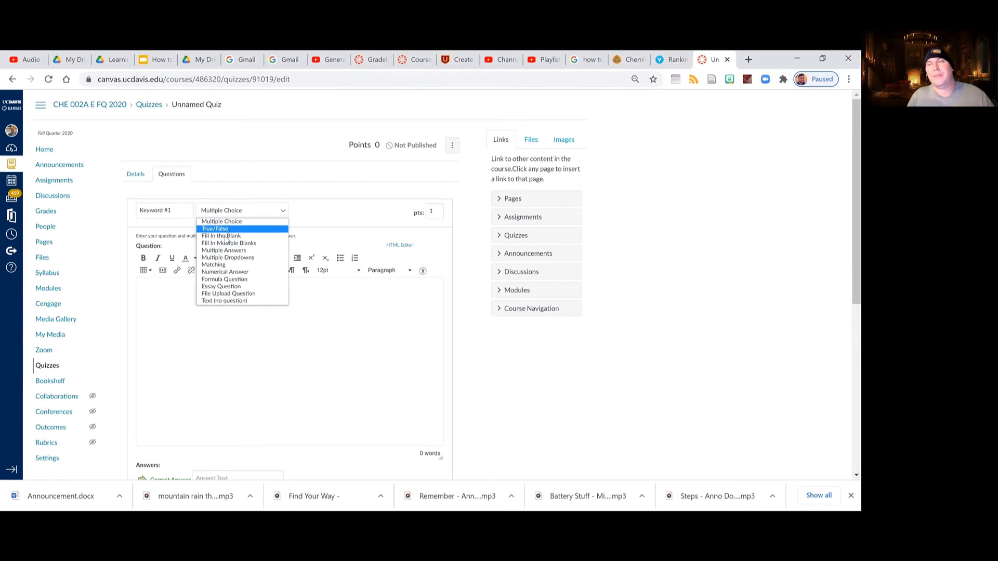
key("Return")
left_click(207, 312)
type("What is the first keyword?")
Enter "Meeseeks" as the first possible answer for the Keyword #1 question.
scroll(210, 317, "down", 3)
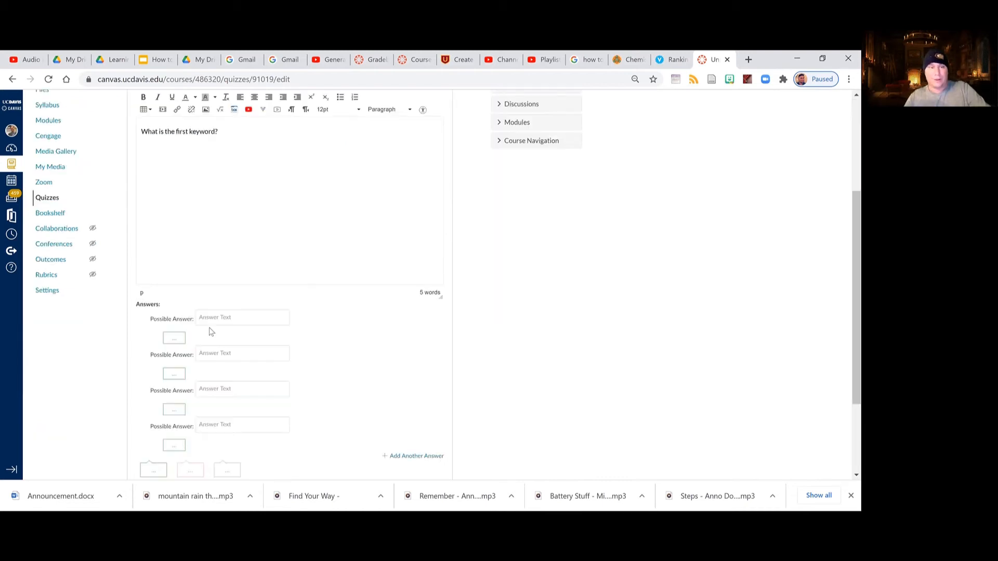
left_click(219, 314)
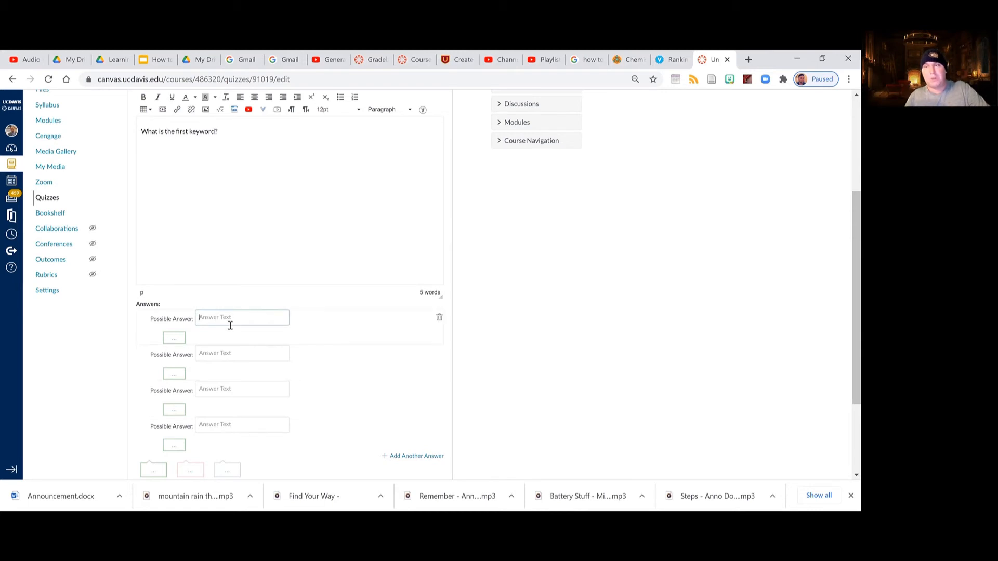
type("M")
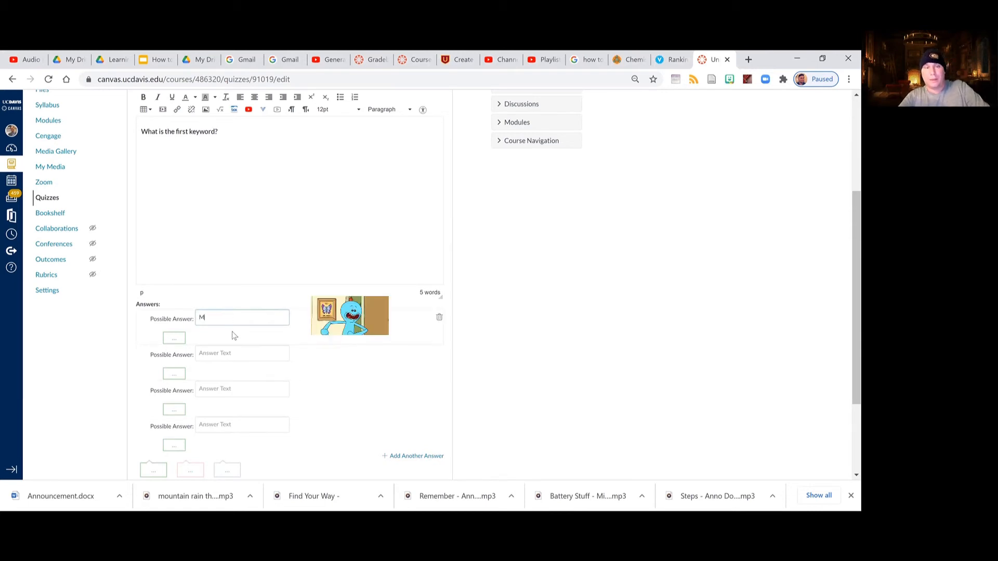
type("eeseeks")
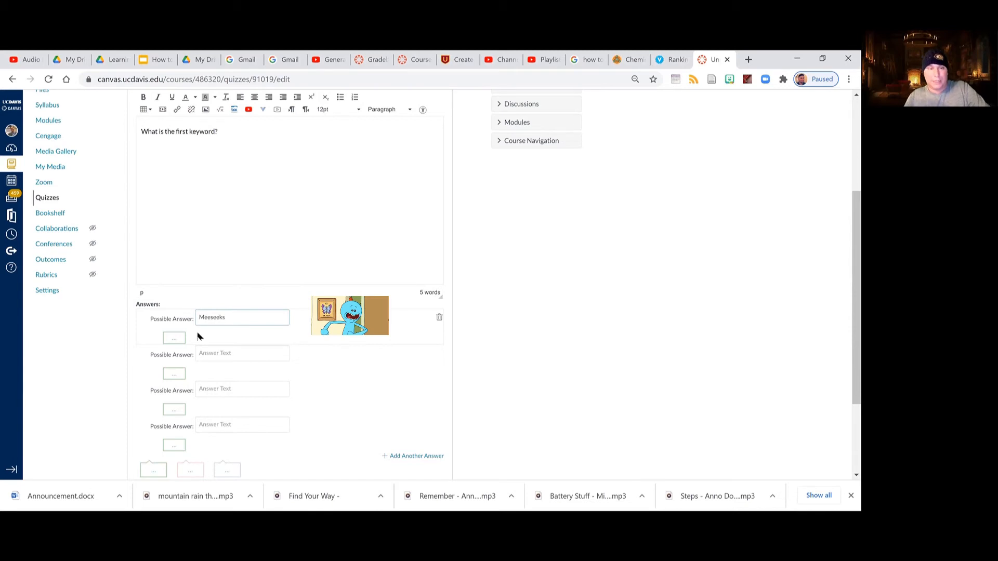
Enter "Chemistry" as a second possible answer for the Keyword #1 question and clear it again.
key("Tab")
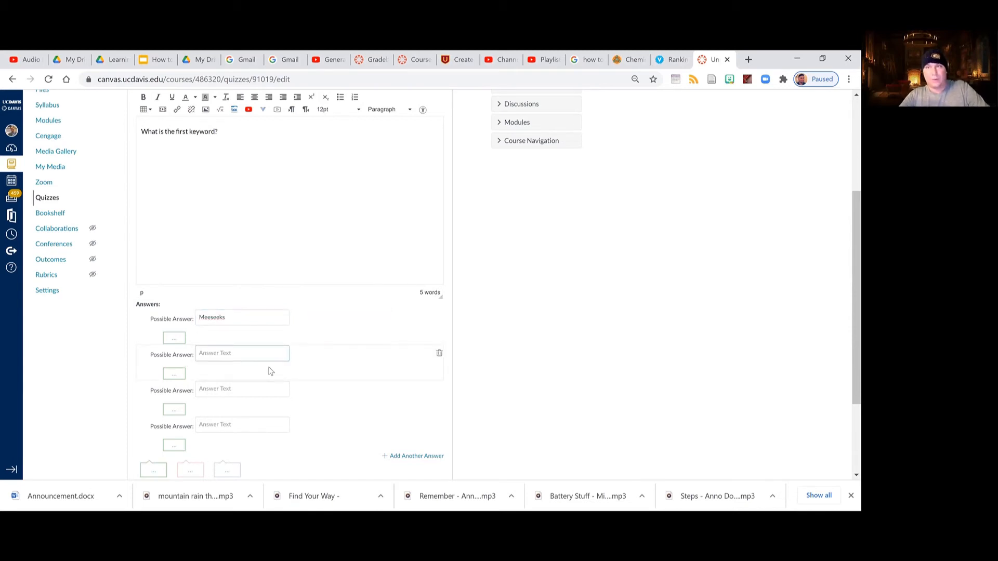
type("Chemistry")
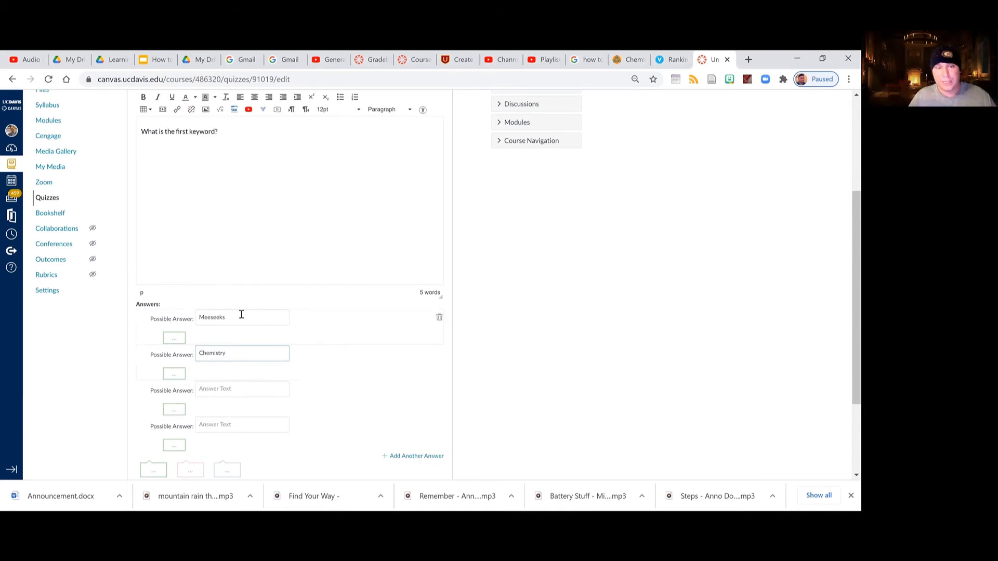
scroll(260, 348, "down", 3)
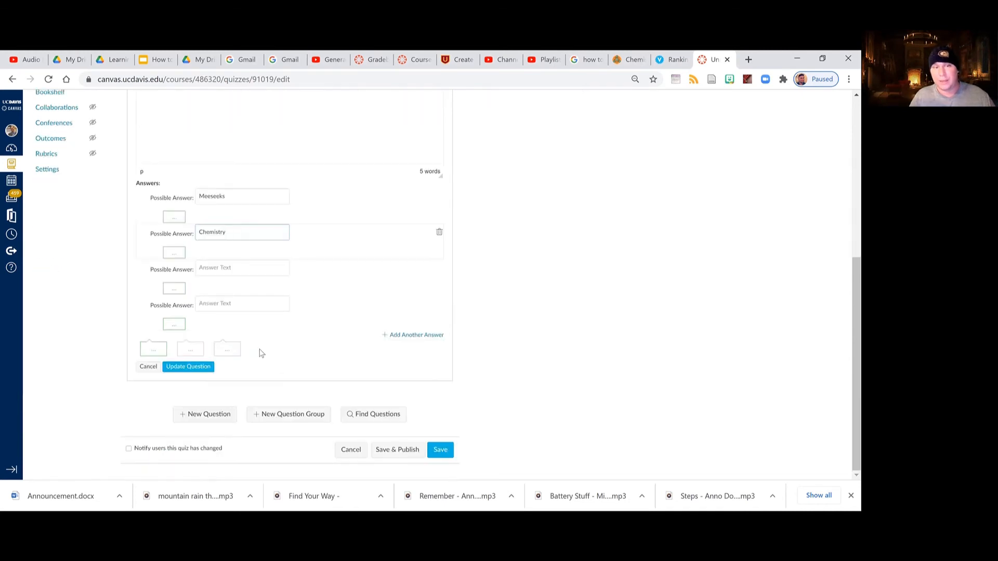
scroll(241, 312, "up", 2)
left_click_drag(229, 342, 132, 350)
key("BackSpace")
Update the Keyword #1 question to store it in the quiz.
scroll(295, 317, "up", 2)
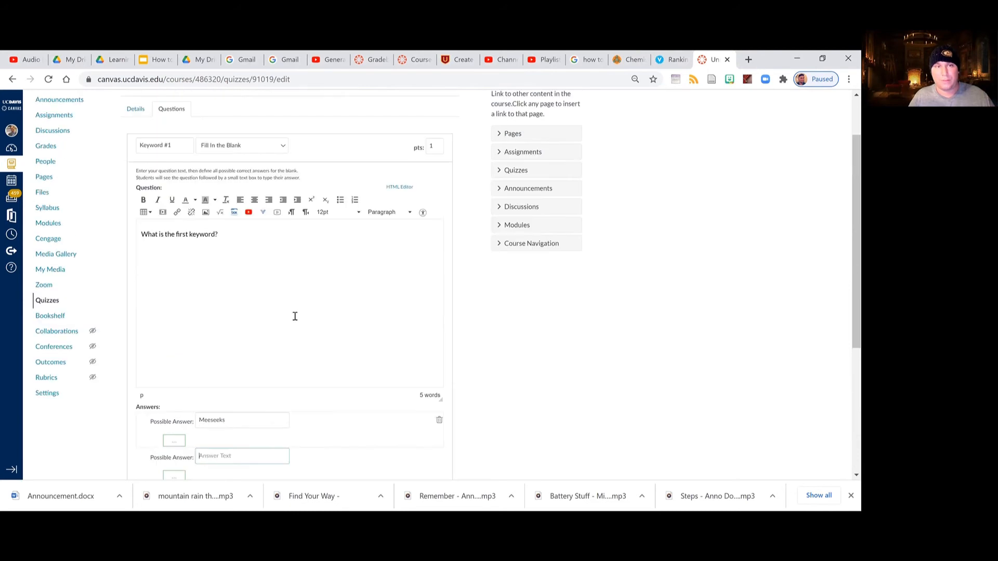
scroll(295, 317, "down", 4)
left_click(197, 366)
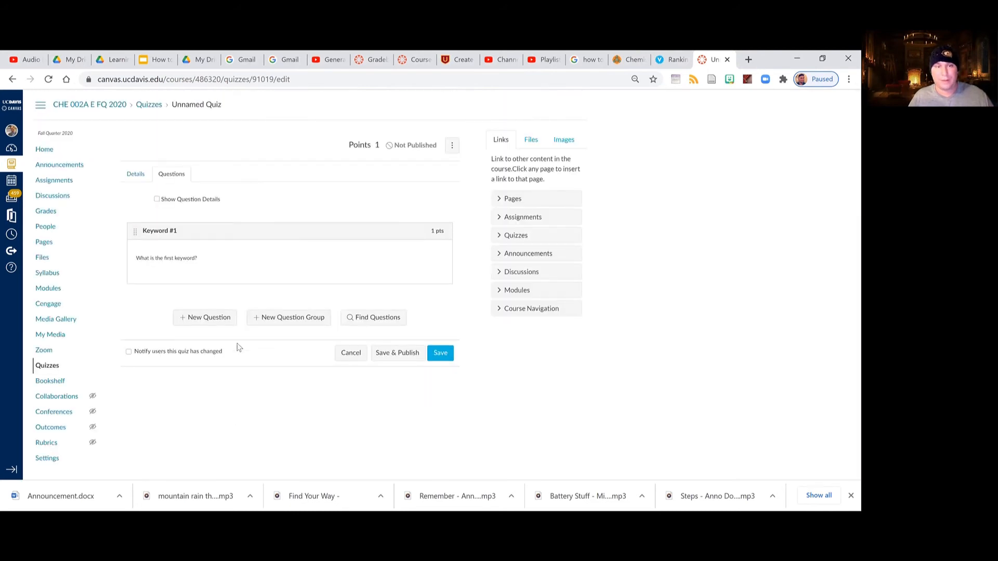
Add a Fill In the Blank question titled "Keyword #2" with the text "What is the second keyword?".
left_click(207, 318)
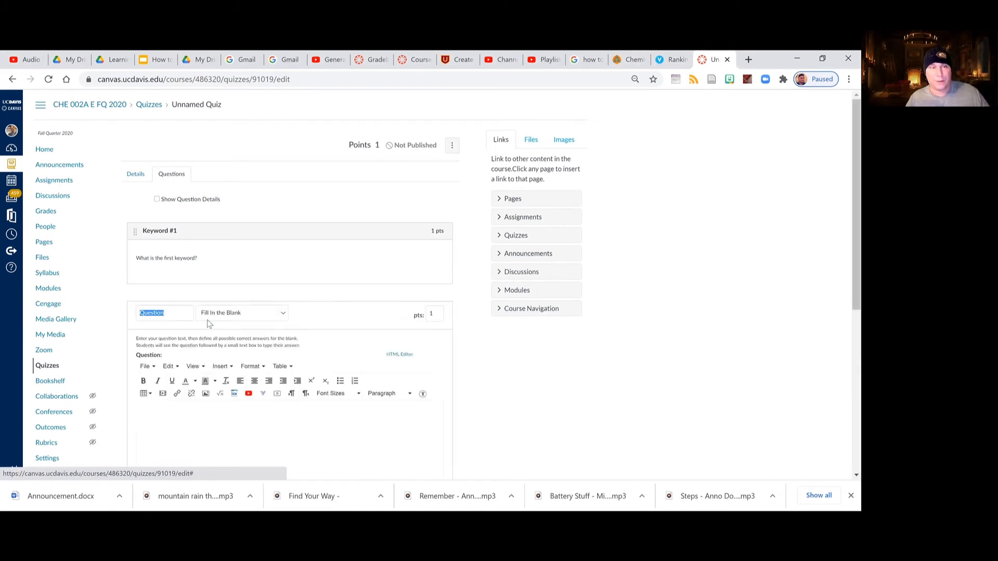
type("Keyword #2")
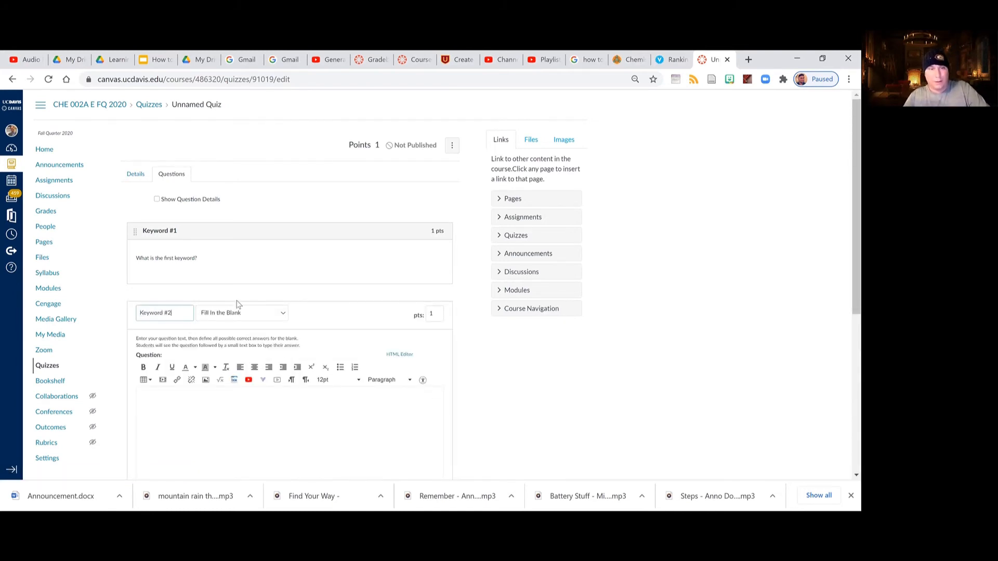
left_click(209, 446)
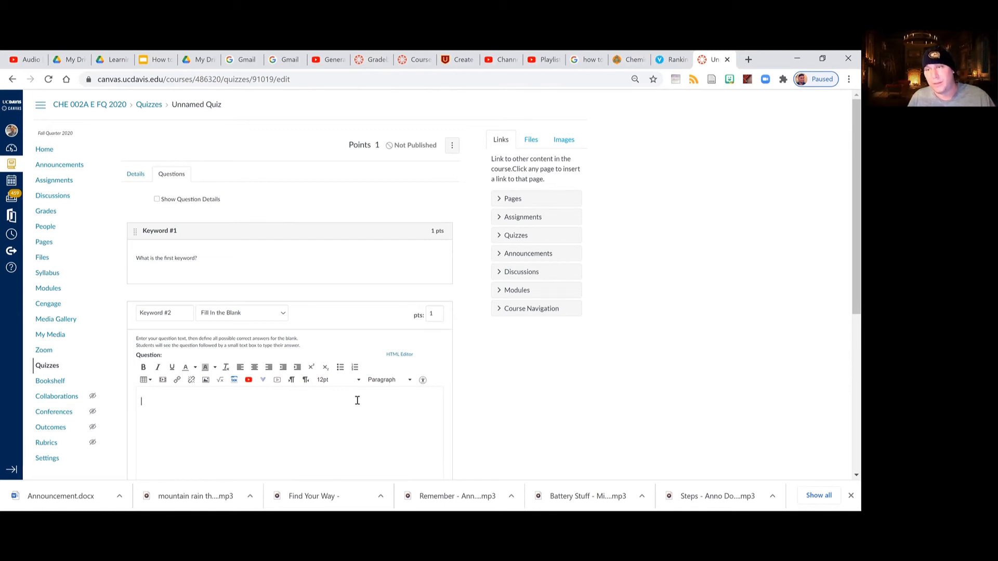
scroll(348, 371, "down", 1)
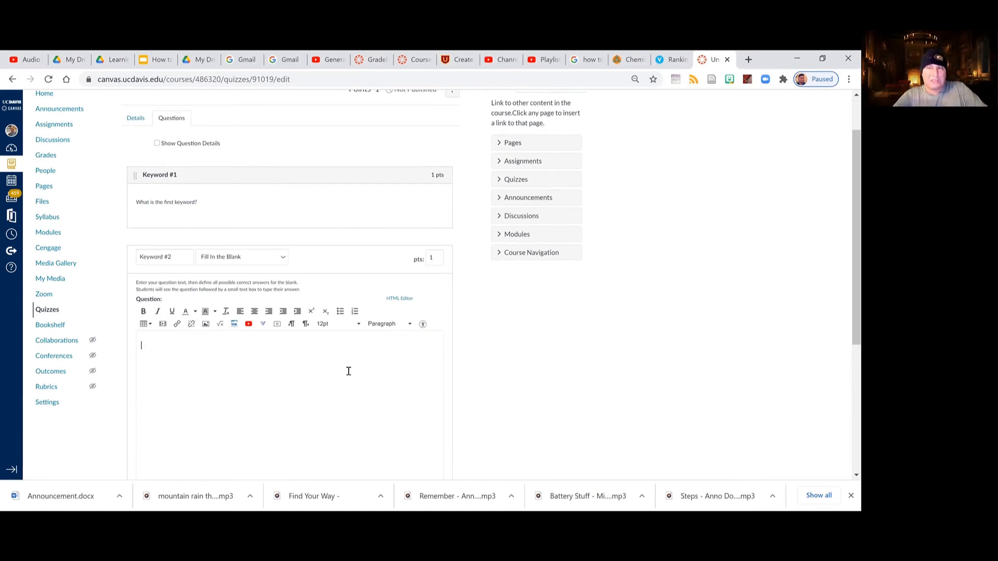
type("What is t")
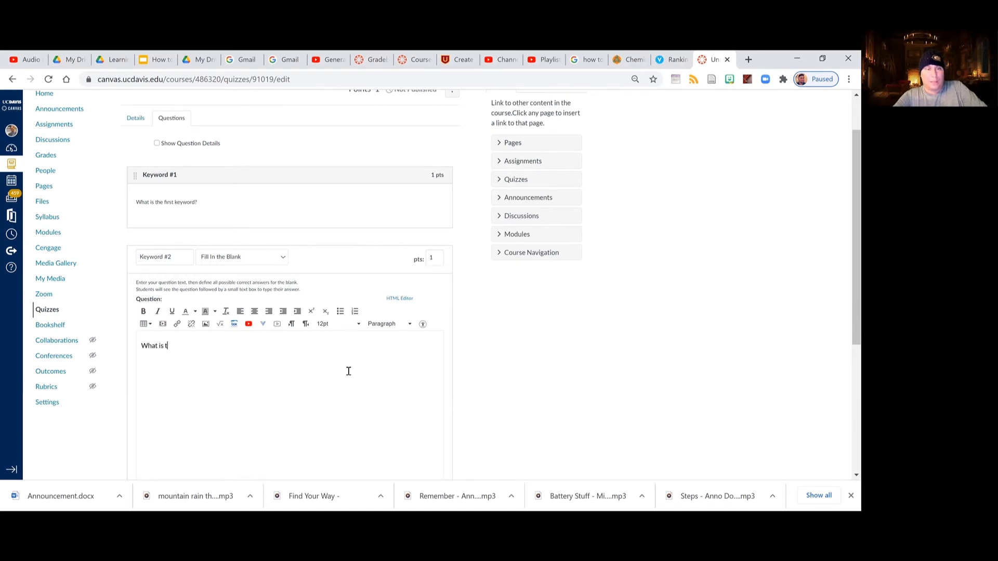
type("he second keyword?")
key("BackSpace")
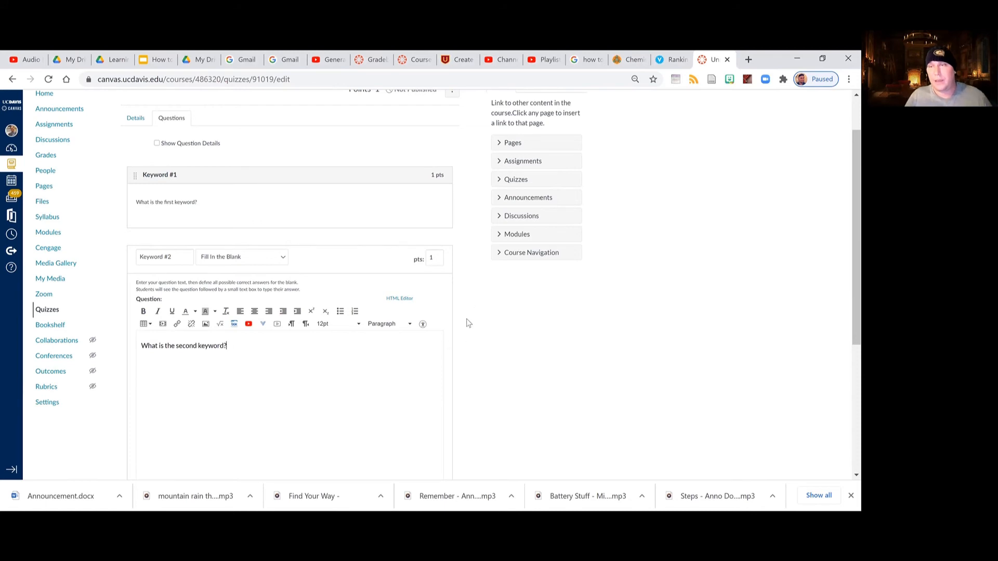
Enter "Chemistry" as the possible answer for the Keyword #2 question and update the question.
scroll(457, 301, "down", 1)
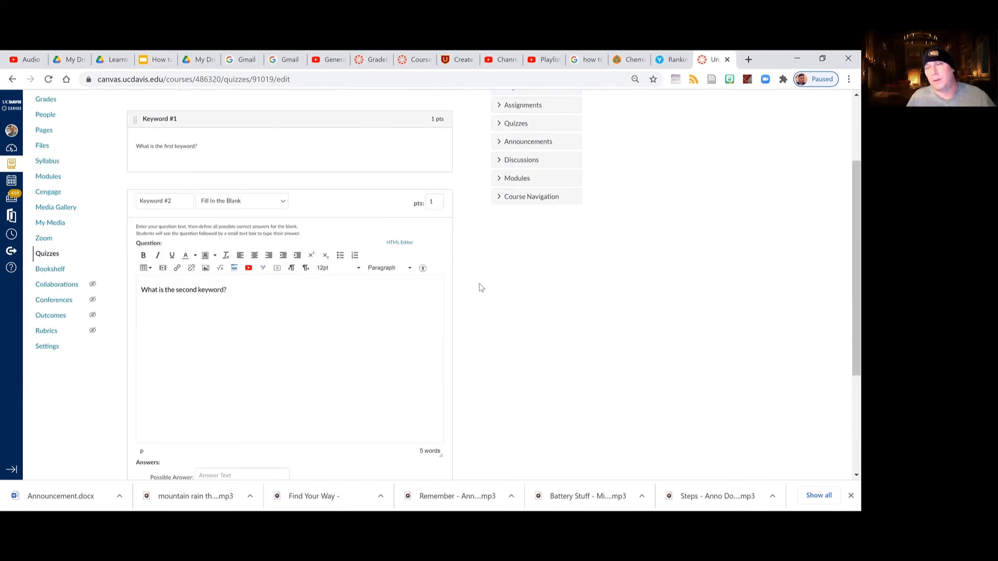
scroll(478, 287, "down", 1)
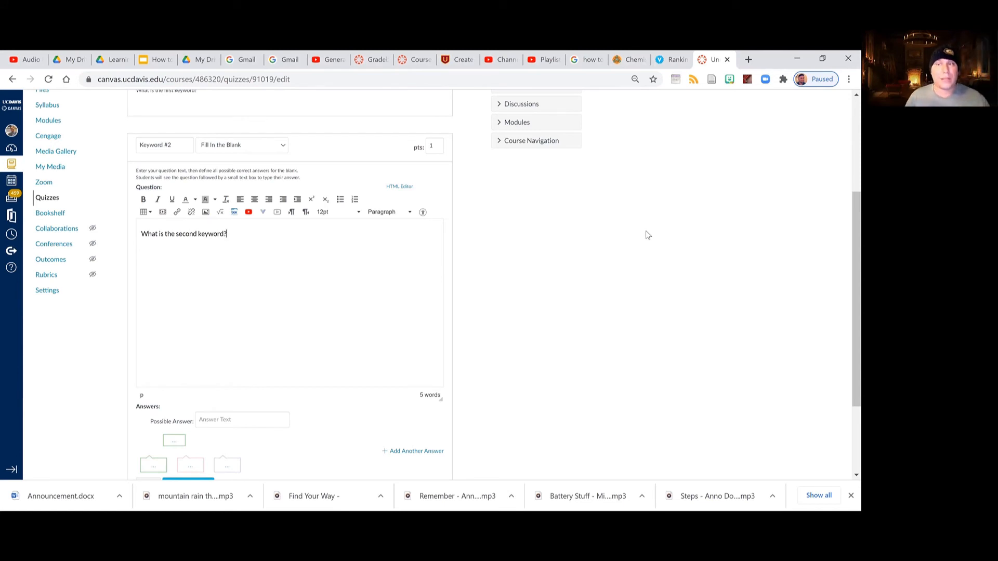
scroll(512, 260, "down", 2)
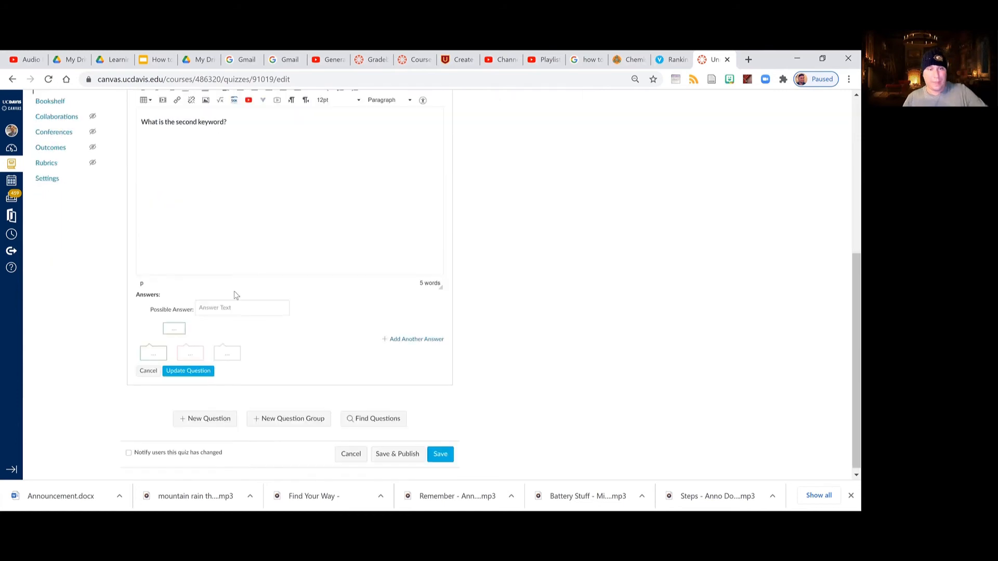
left_click(250, 309)
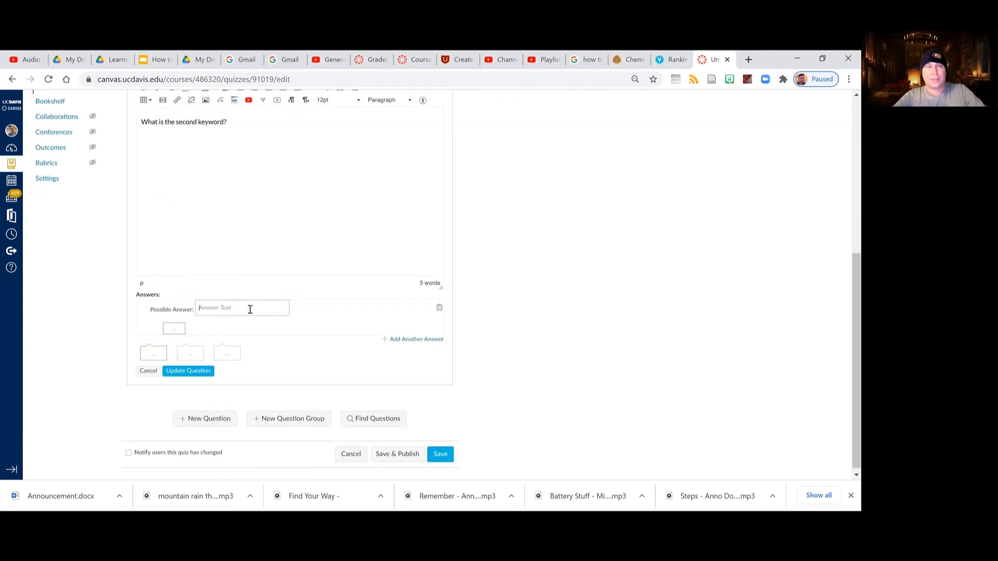
type("Chemistry")
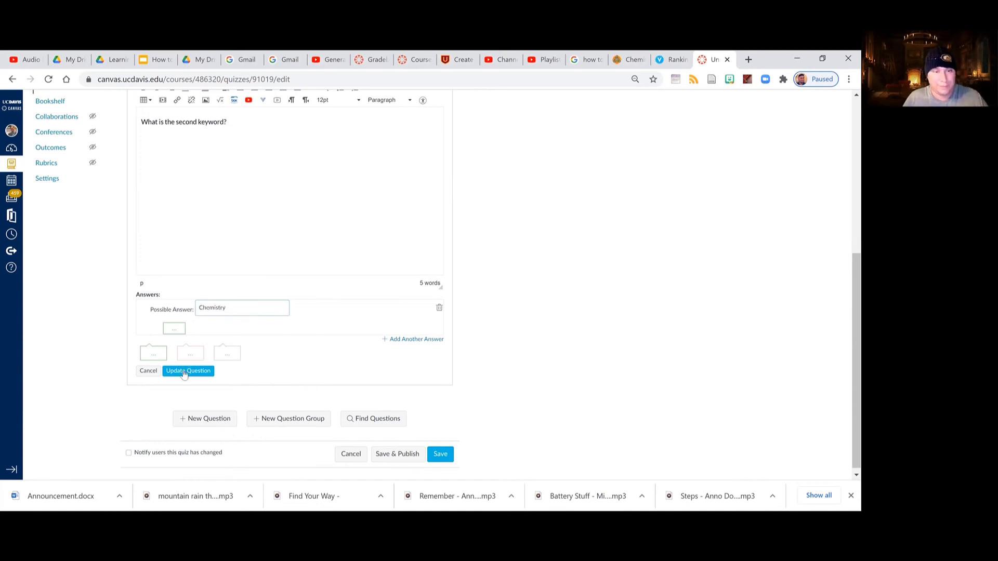
left_click(202, 370)
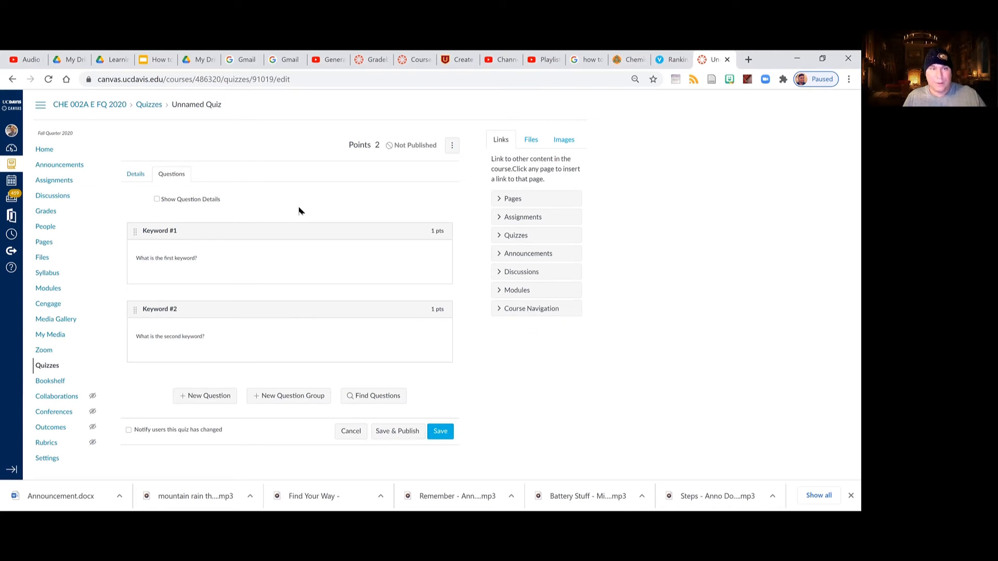
Show the question details and save the quiz, continuing without assigning the remaining sections.
left_click(207, 201)
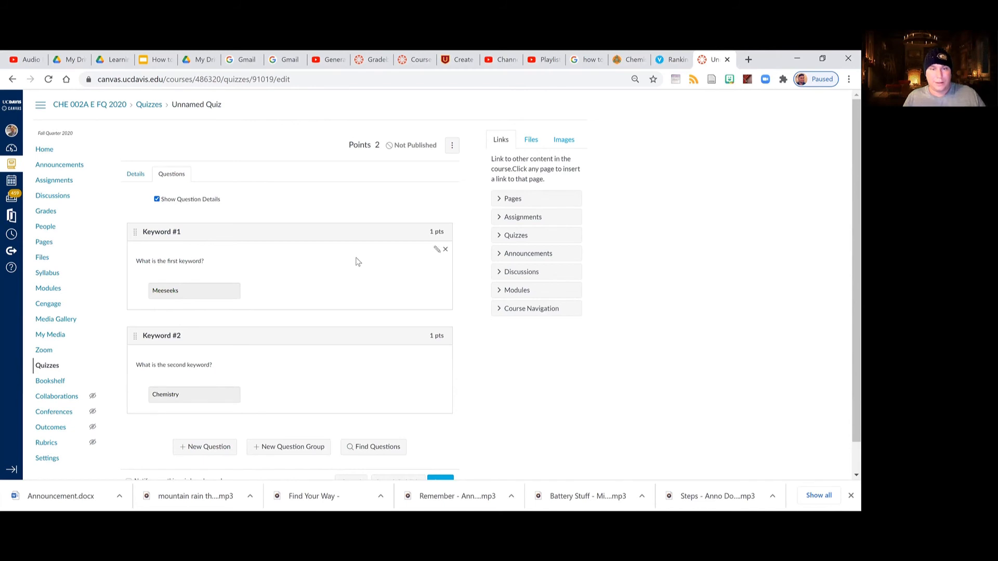
scroll(358, 261, "down", 1)
scroll(506, 348, "up", 1)
scroll(470, 411, "down", 1)
left_click(442, 450)
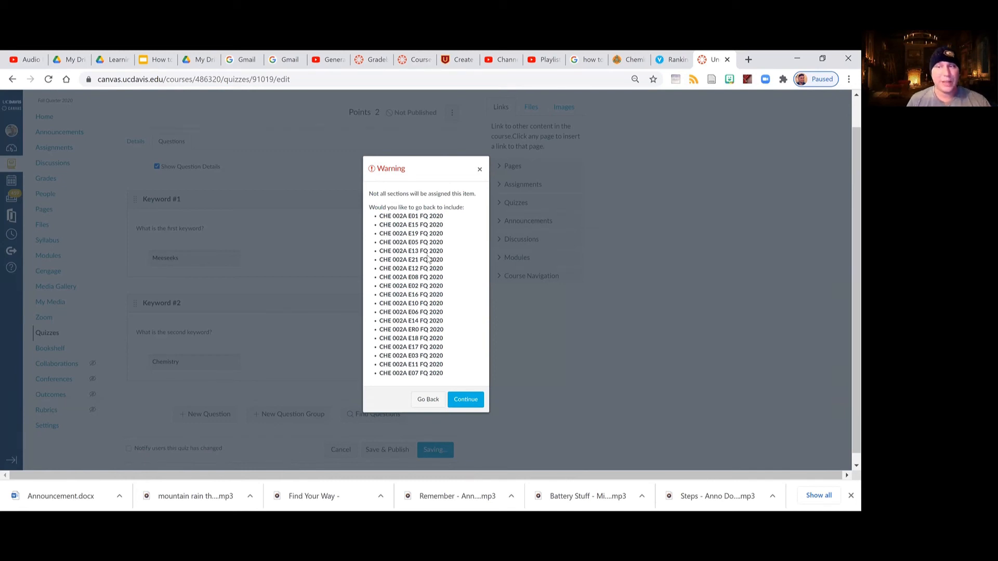
left_click(476, 402)
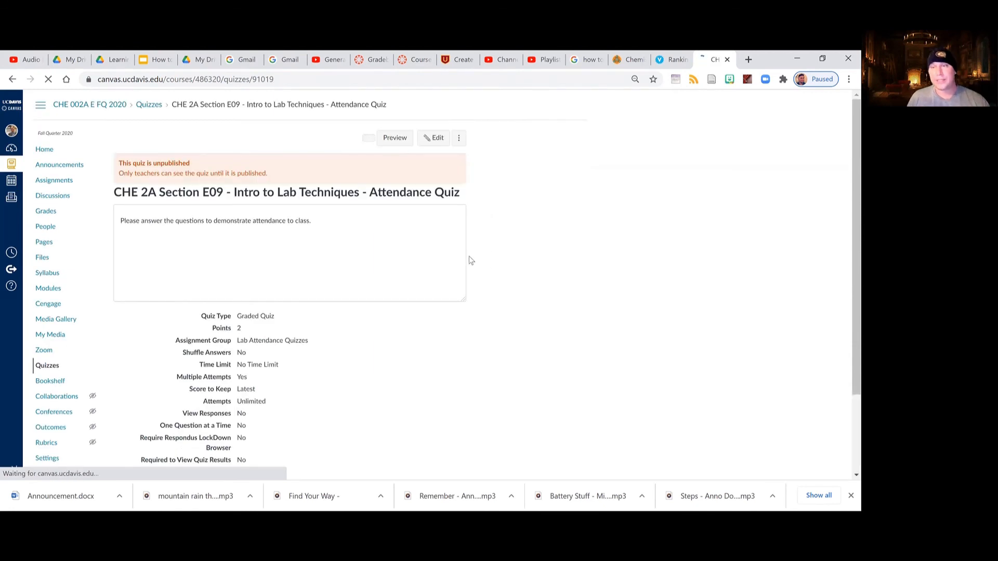
Review the saved attendance quiz's settings and due date, and open a preview of the quiz.
scroll(472, 258, "down", 2)
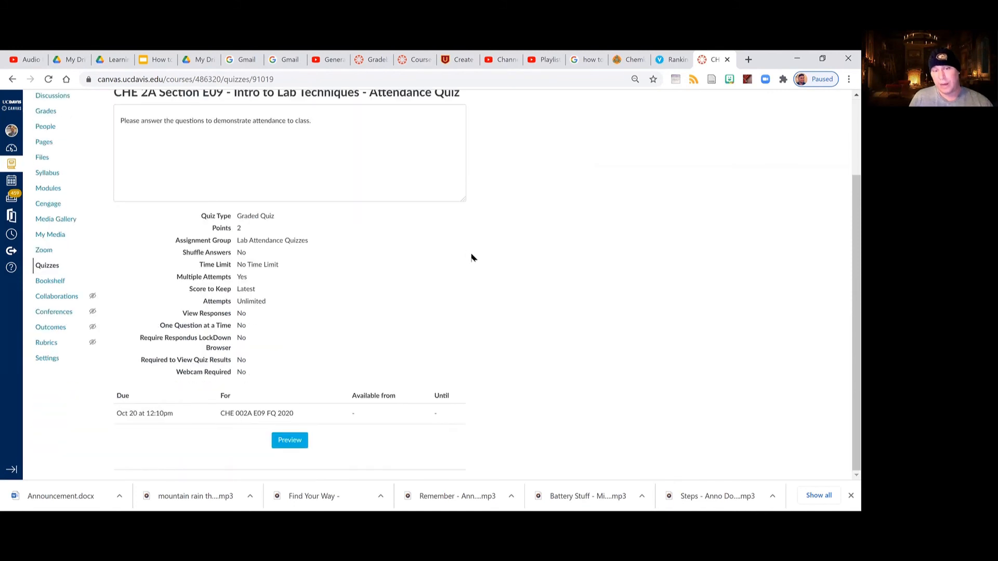
scroll(465, 274, "up", 2)
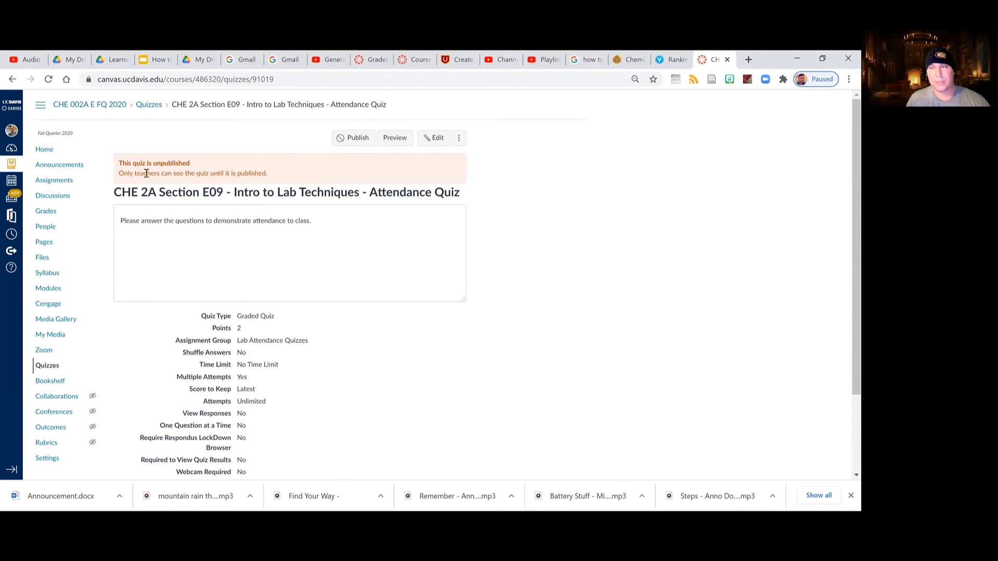
scroll(322, 260, "down", 2)
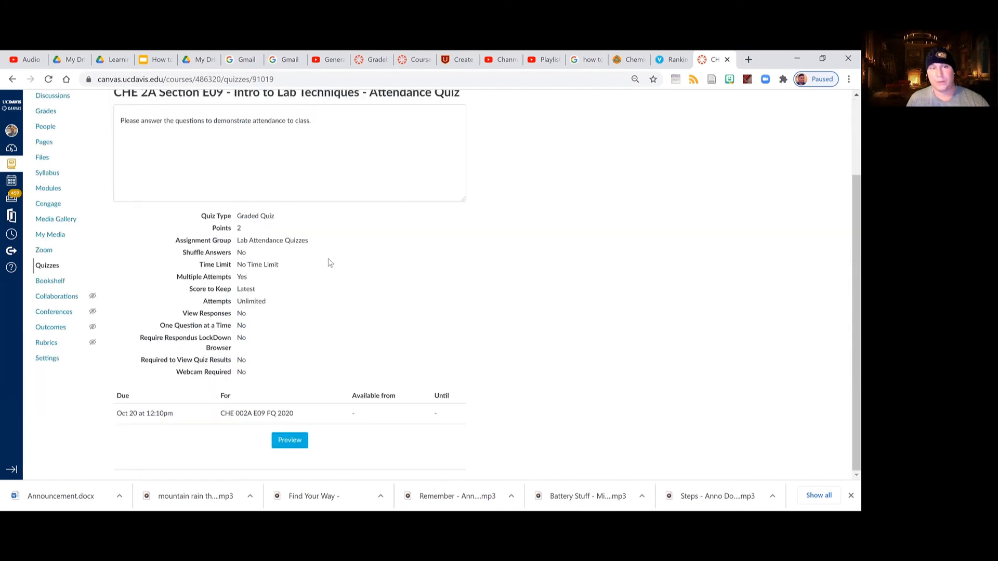
left_click(290, 446)
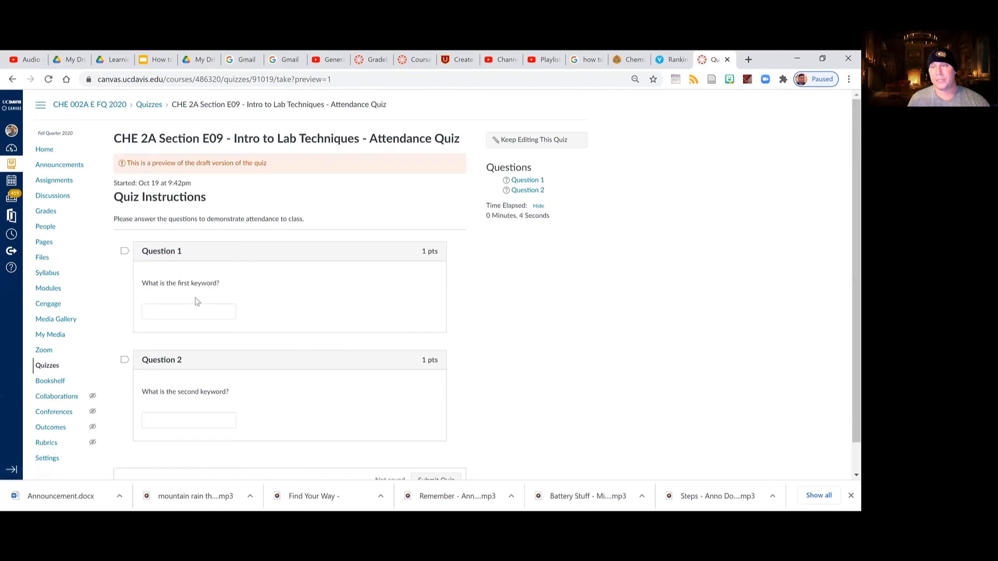
scroll(258, 354, "down", 1)
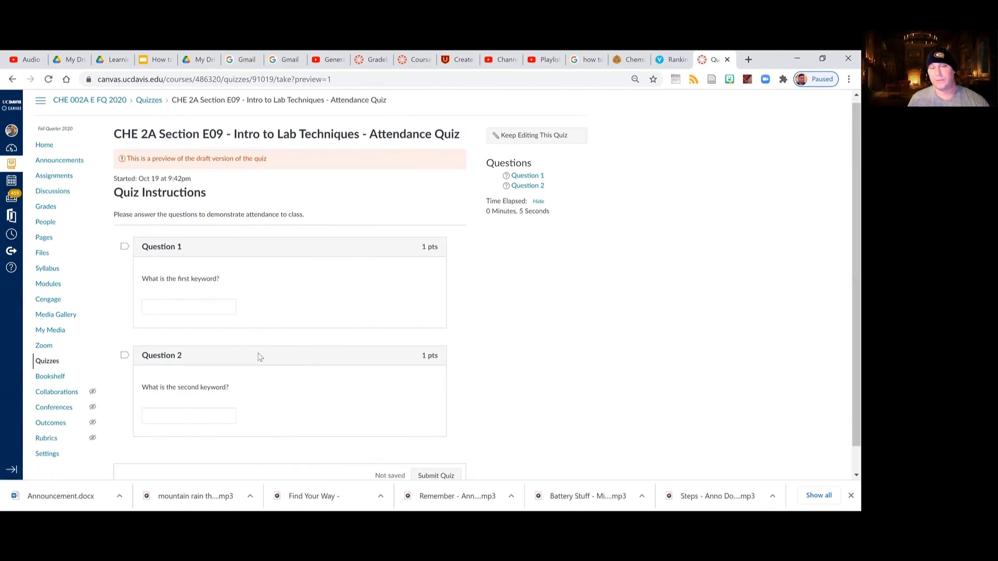
Answer the preview quiz with "Meeseeks" for Question 1 and "Guanosine" for Question 2, and submit it.
left_click(184, 280)
type("M")
key("Tab")
key("Tab")
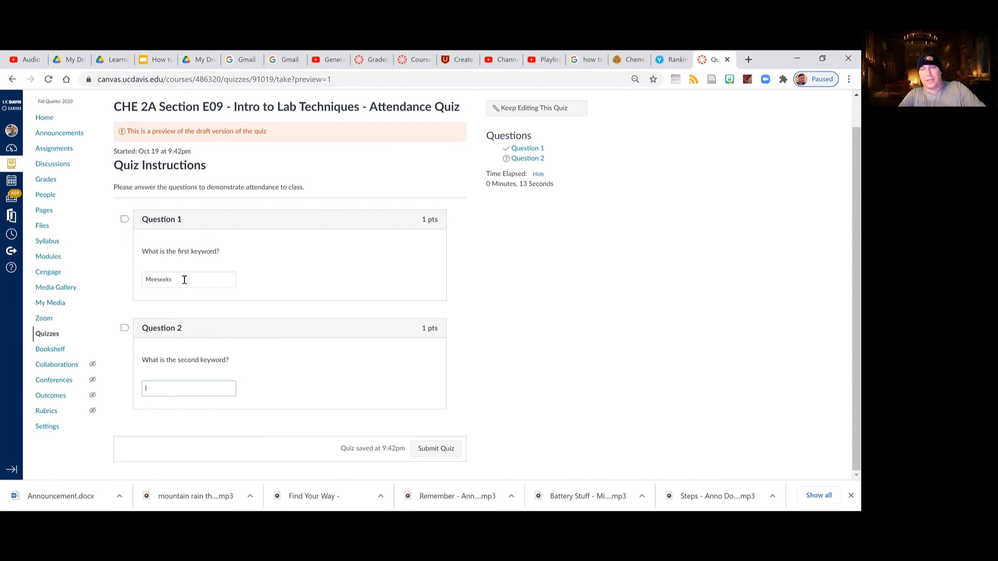
type("Guanosine")
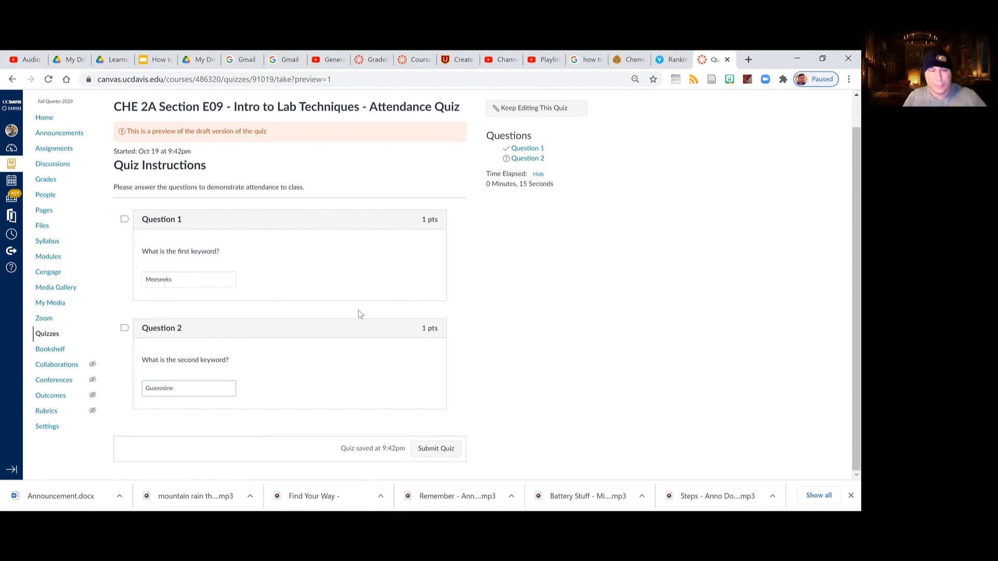
left_click(445, 449)
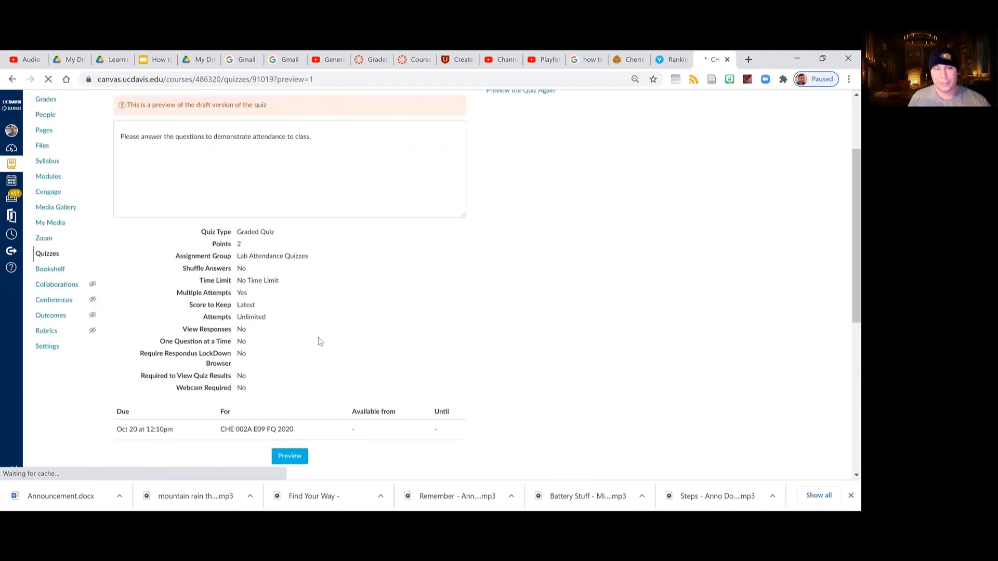
Examine how the submitted preview attempt was scored for both keyword questions.
scroll(384, 323, "down", 3)
scroll(241, 288, "down", 3)
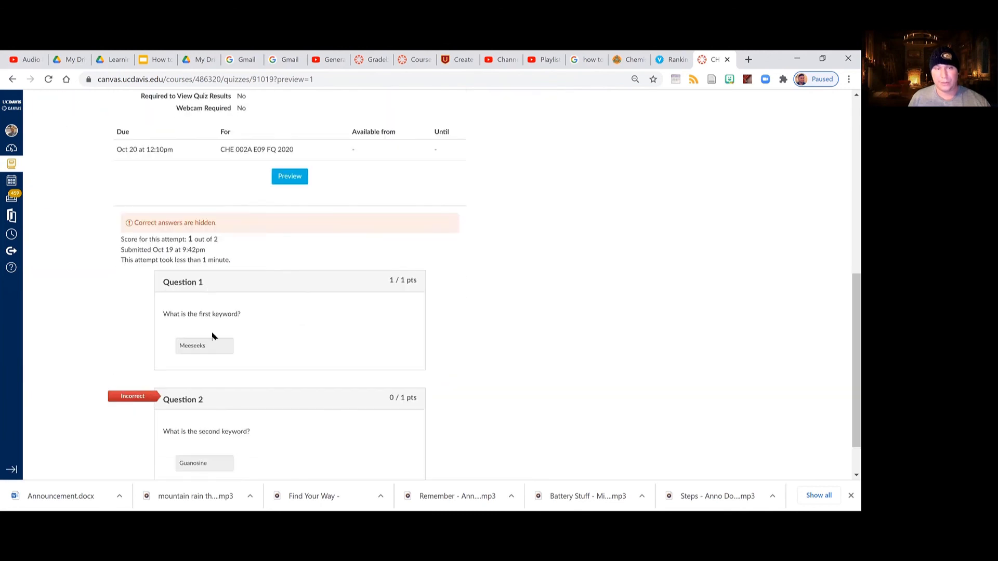
scroll(239, 419, "down", 2)
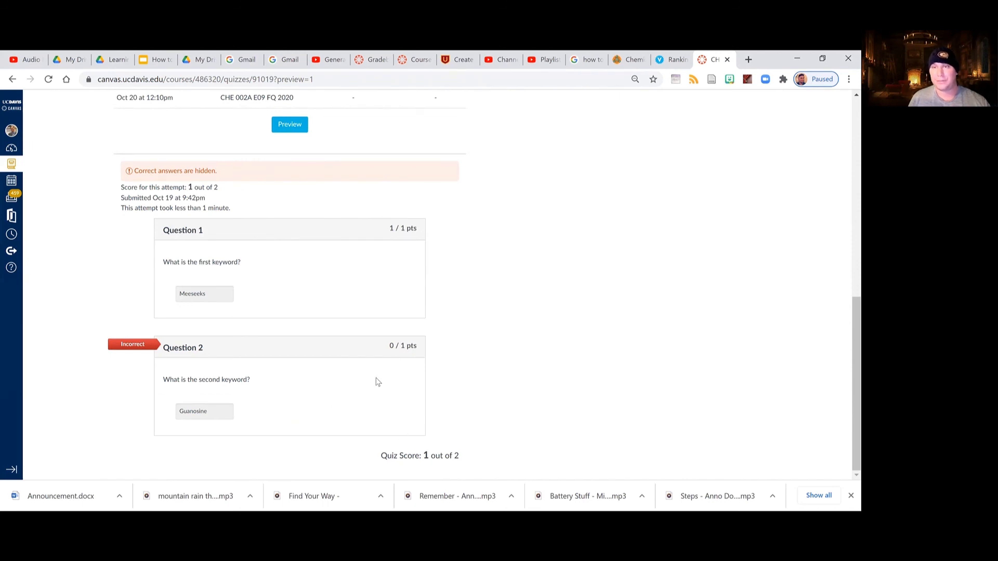
scroll(379, 381, "up", 10)
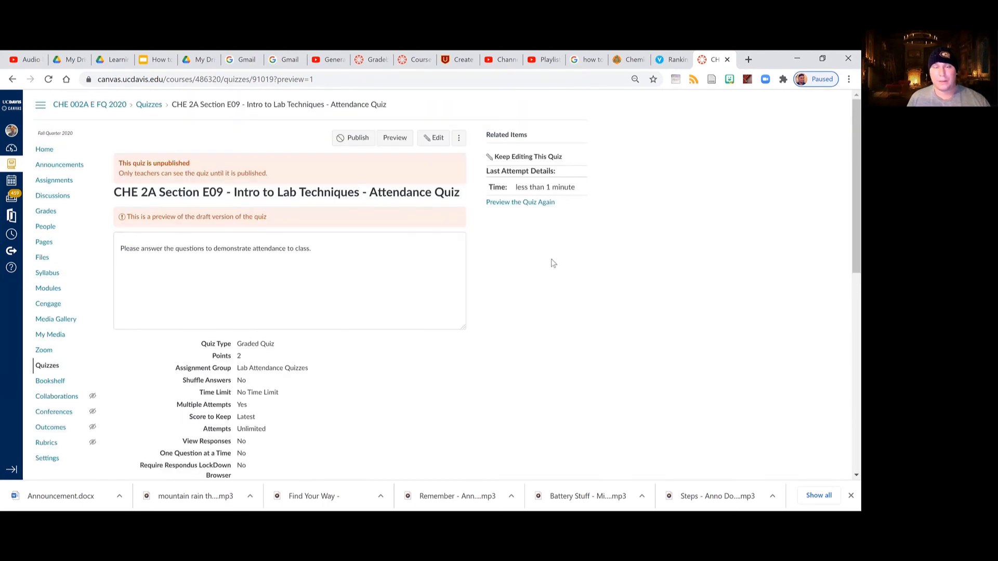